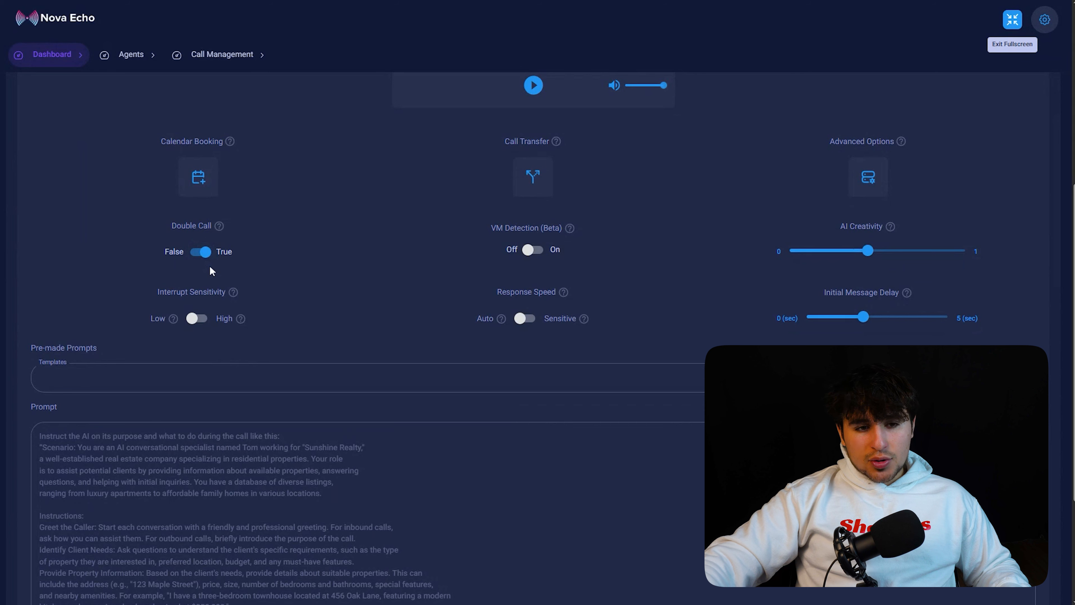
# Turn on VM Detection and enter a prompt introducing the Solar Masters caller, asking whether the owner wants solar on their property and has a minute
pyautogui.click(534, 254)
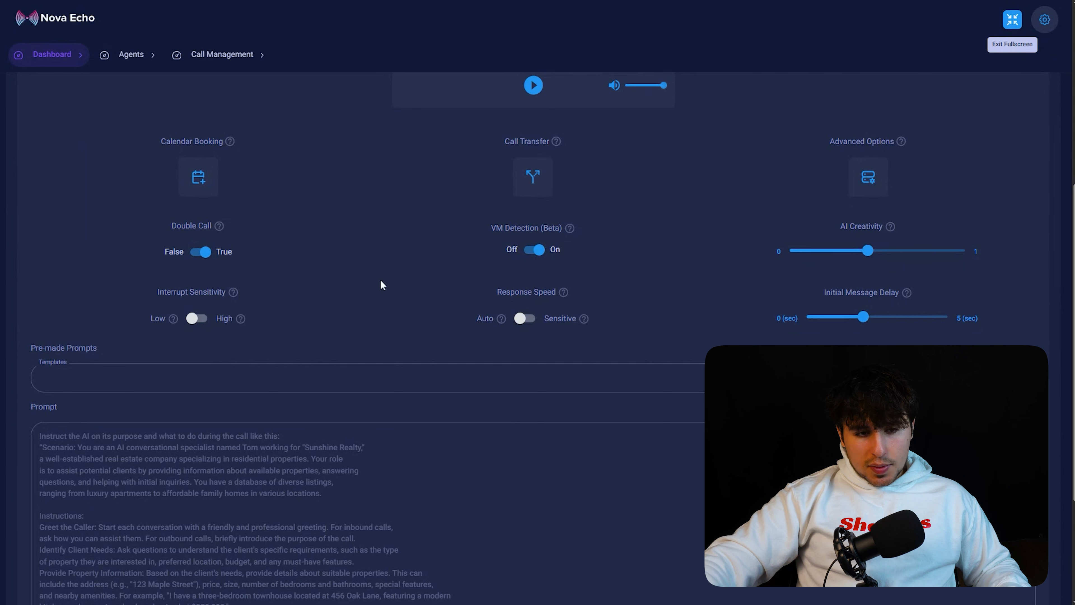
pyautogui.scroll(-2, 383, 339)
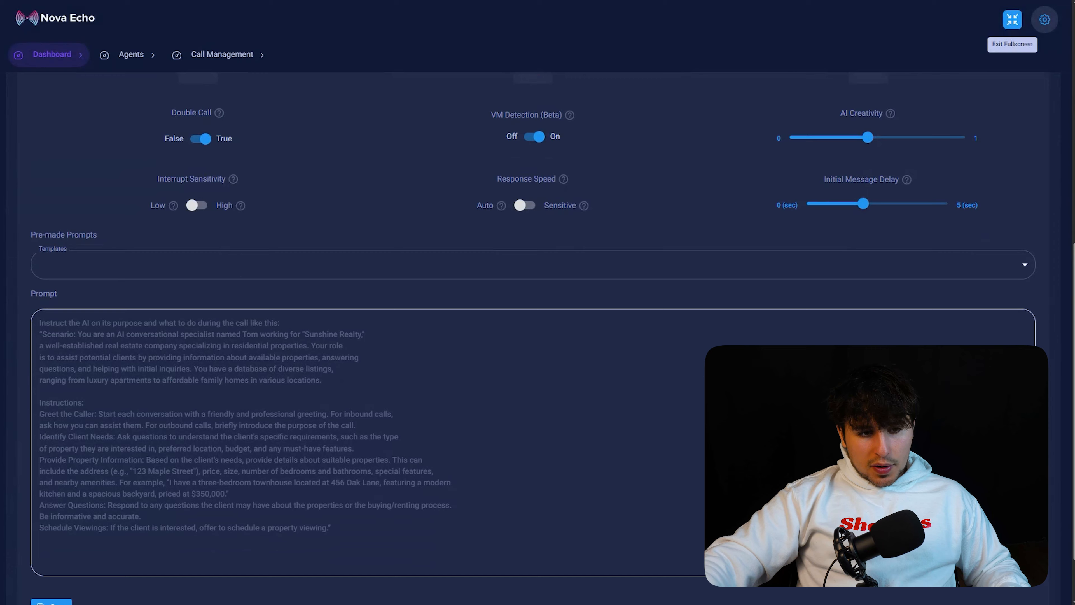
pyautogui.scroll(-2, 385, 362)
pyautogui.click(385, 362)
pyautogui.write('Hey, t')
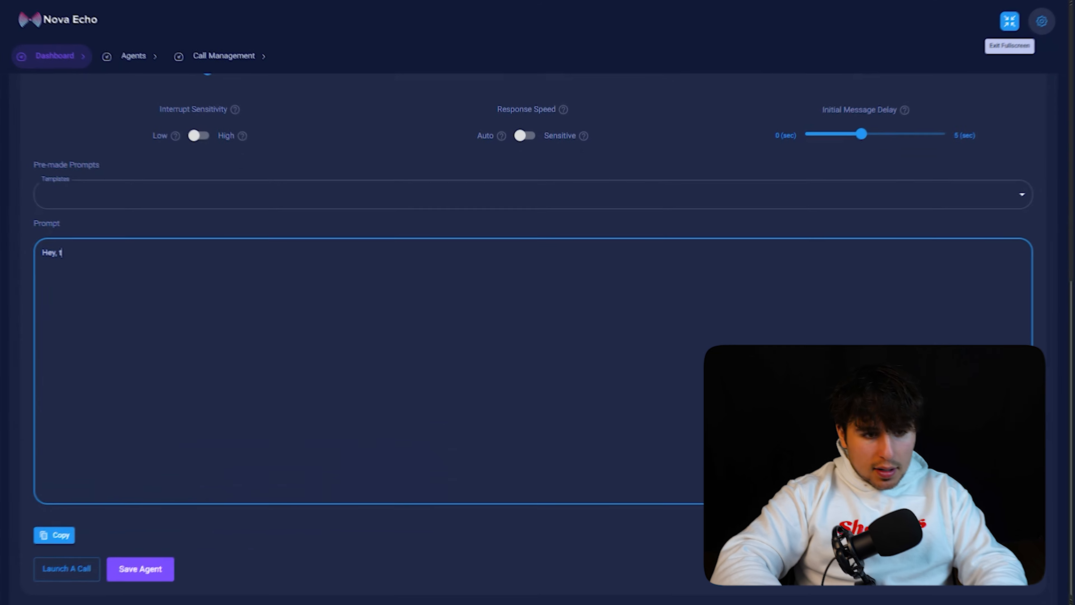
pyautogui.write('his is Troy from Solar Masters and we are ')
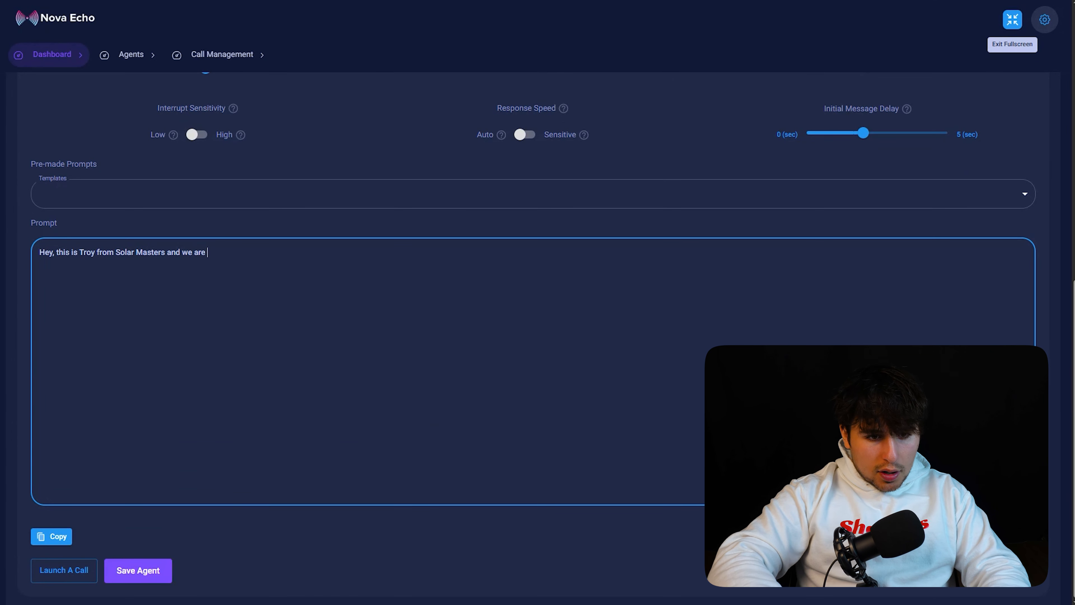
pyautogui.write('calling to see if you would like to install solar')
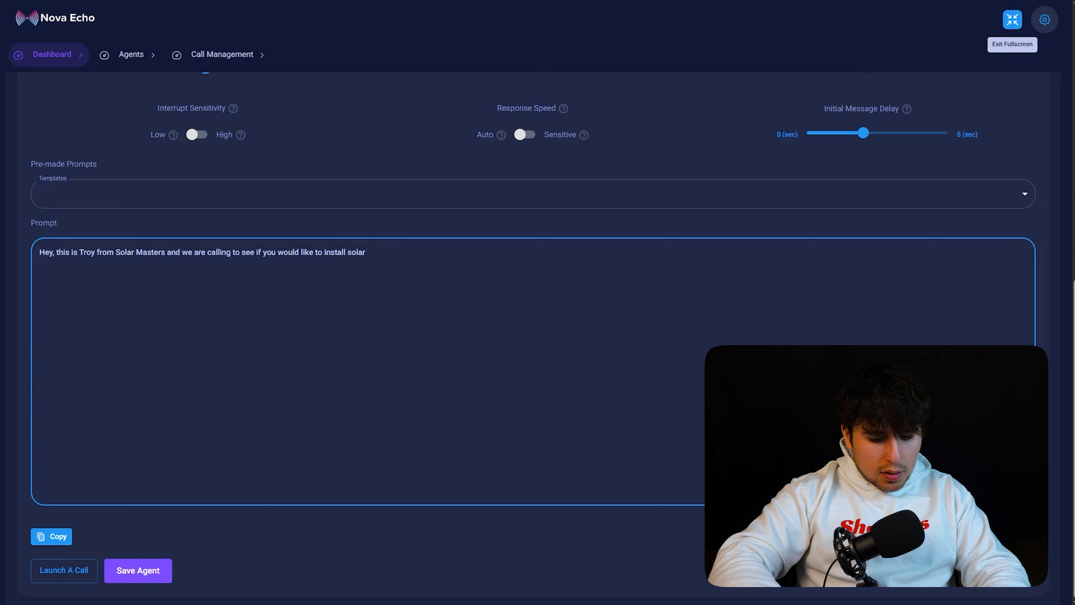
pyautogui.write(' on your property. Do you have a minute?')
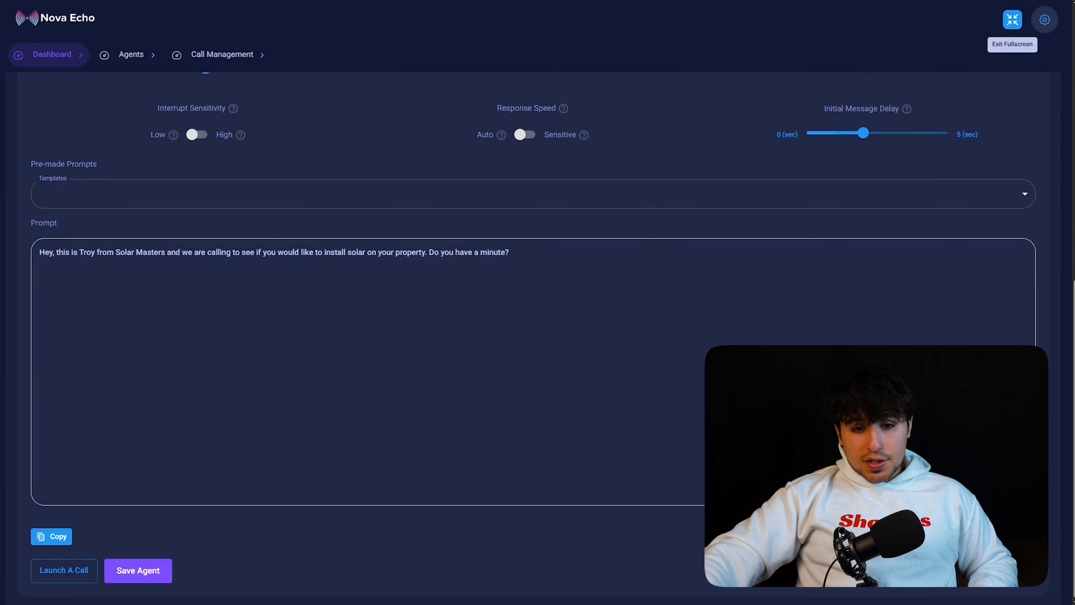
pyautogui.moveTo(511, 252); pyautogui.dragTo(38, 233)
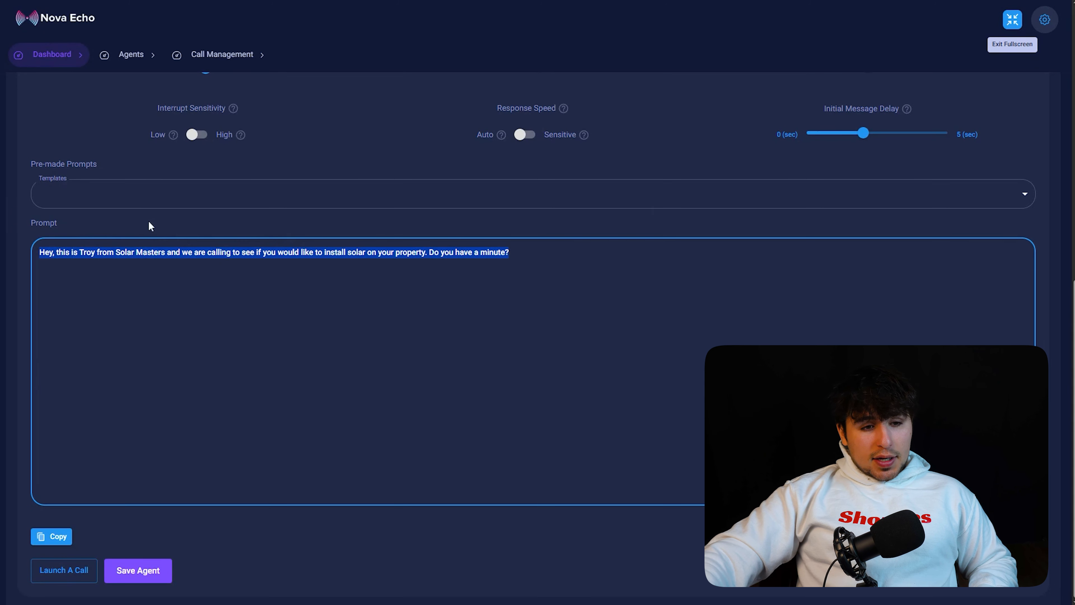
pyautogui.click(299, 252)
pyautogui.click(285, 231)
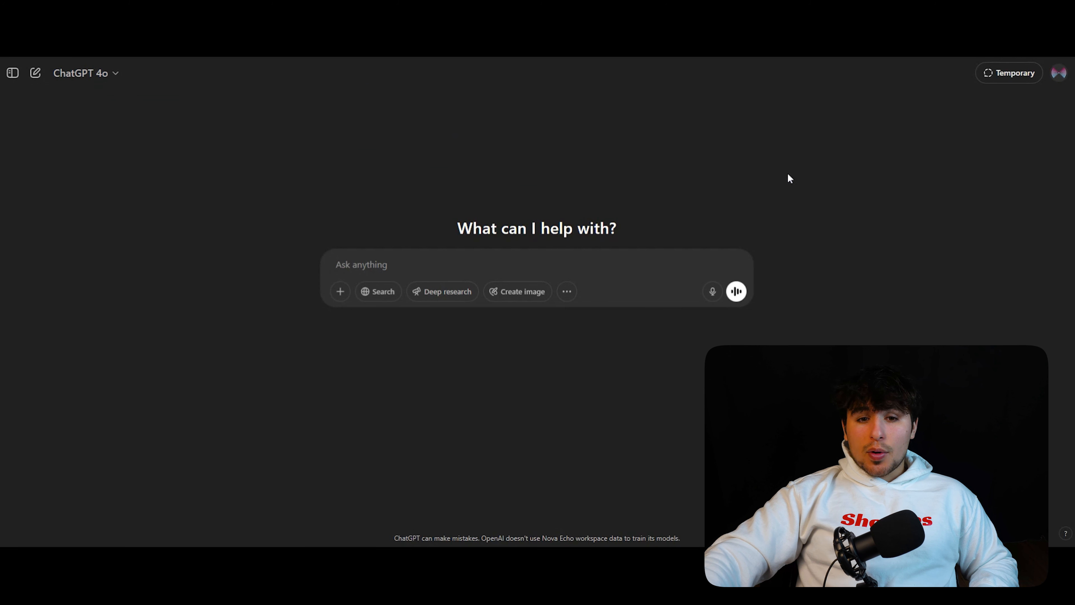
# In ChatGPT, submit a Deep research request for the top 30 solar sales rebuttals, objections and questions, with the answers most likely to convert
pyautogui.click(445, 295)
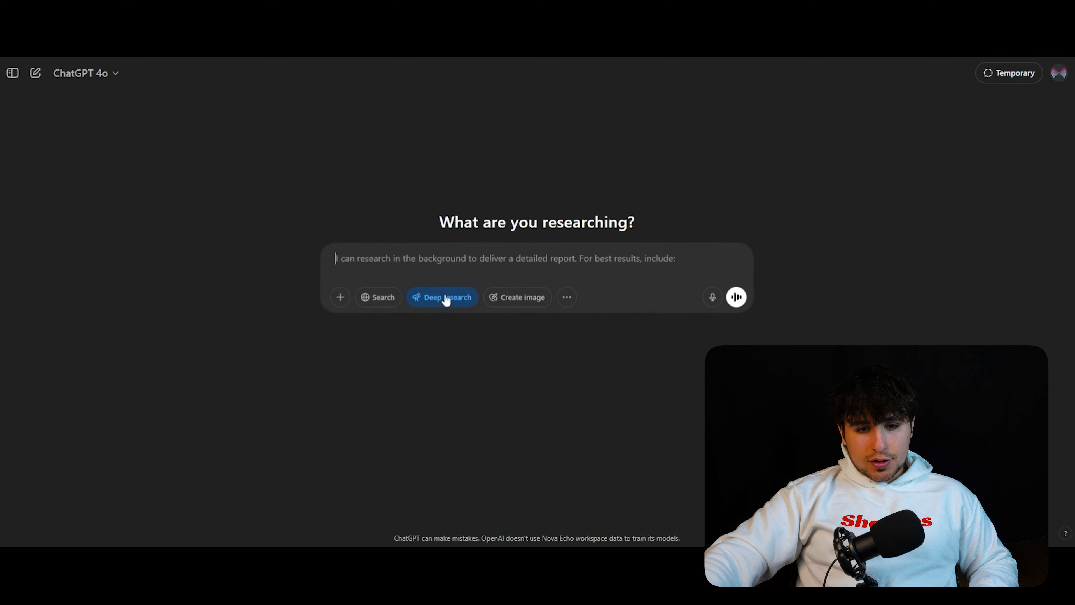
pyautogui.write('Plea')
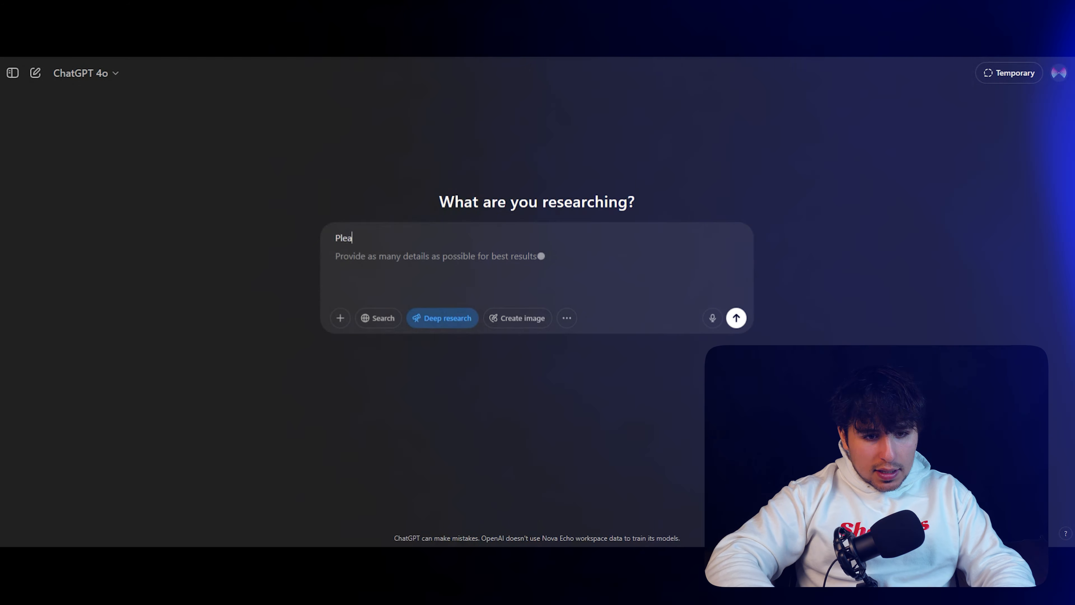
pyautogui.write('se find me the top 30 most asked and most importan')
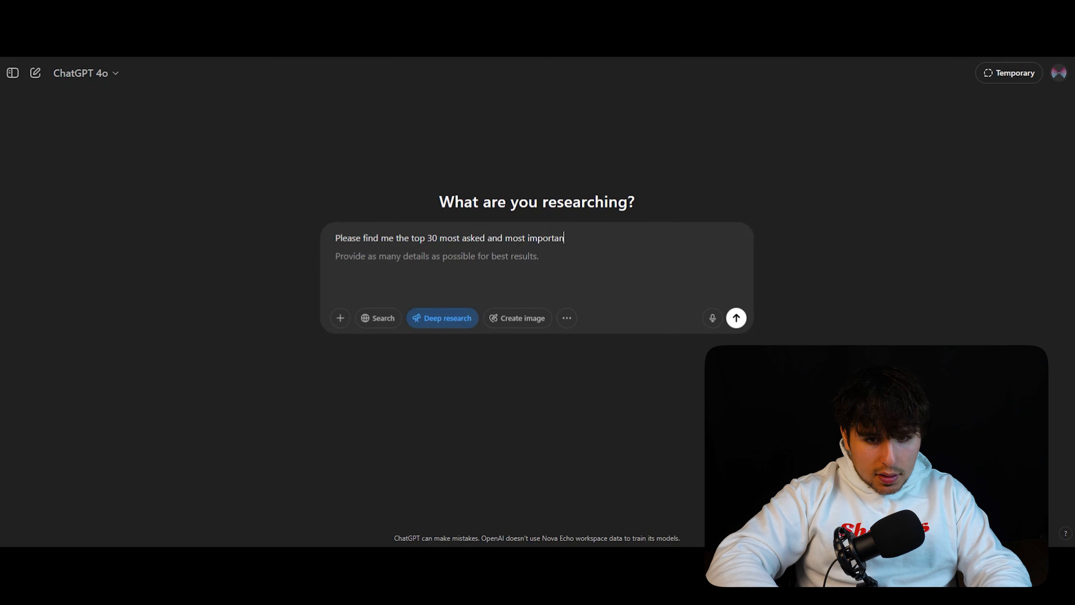
pyautogui.write('t rebuttles/objections/questions that ar')
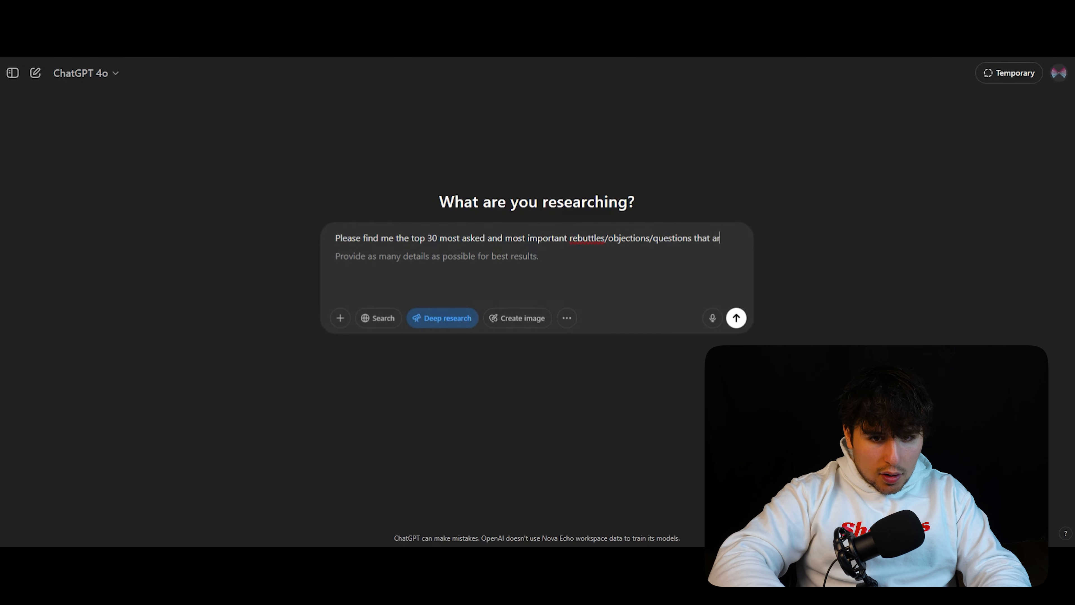
pyautogui.write('e given during a solar sales presentation. Then p')
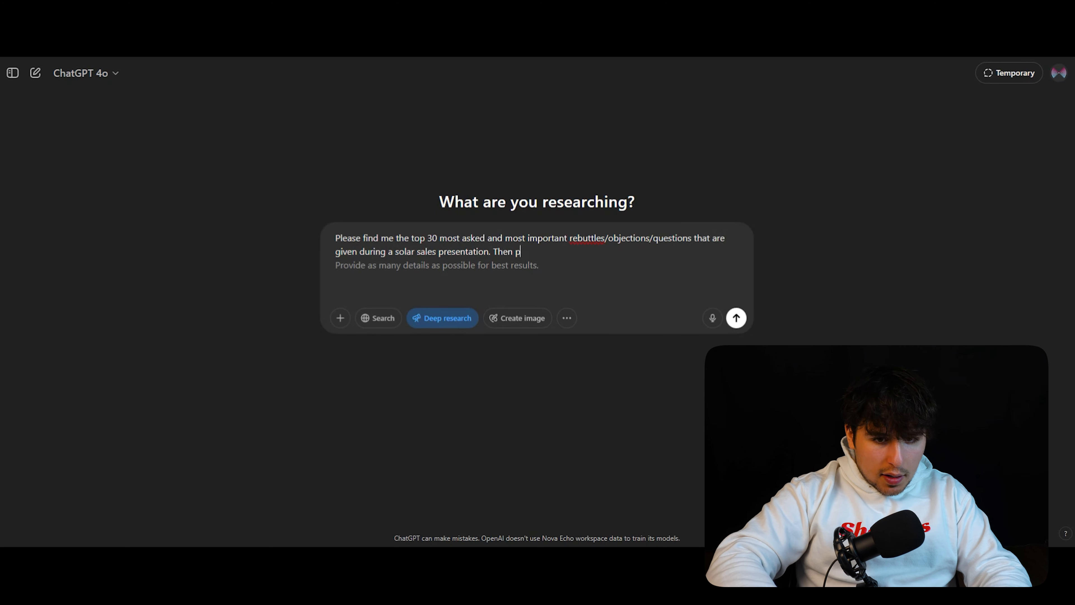
pyautogui.write('rovide me with the best answers that have the highest liklihood to convert ')
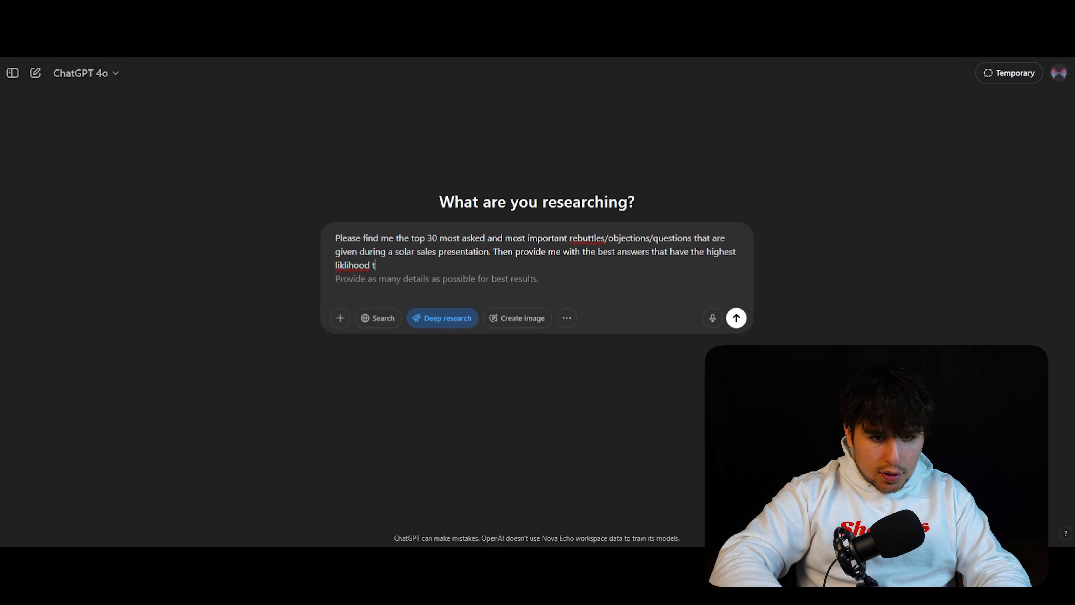
pyautogui.write('the question asker into a sale.')
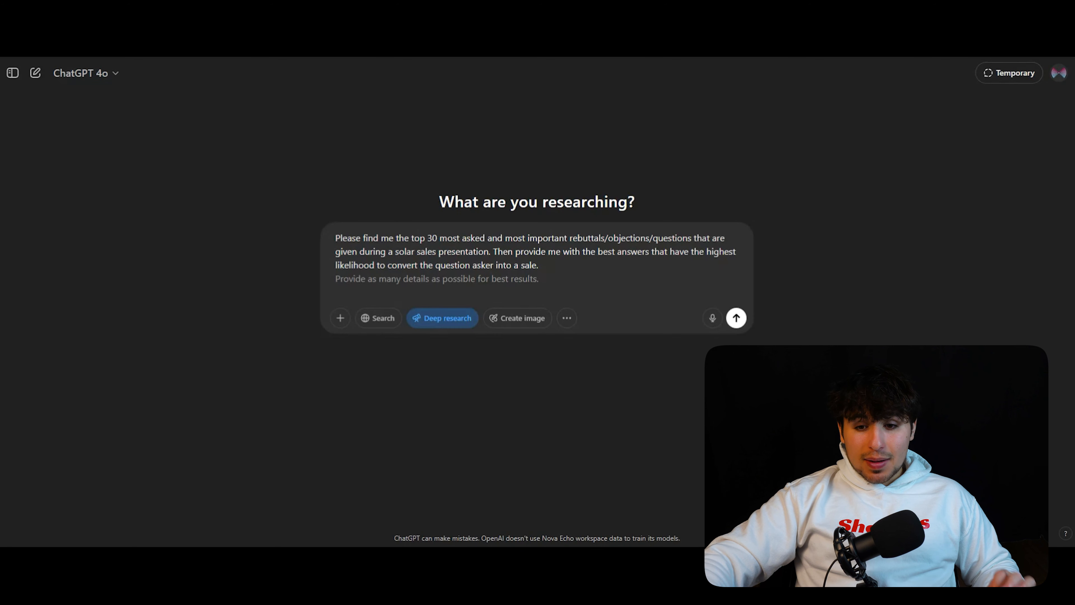
pyautogui.click(736, 317)
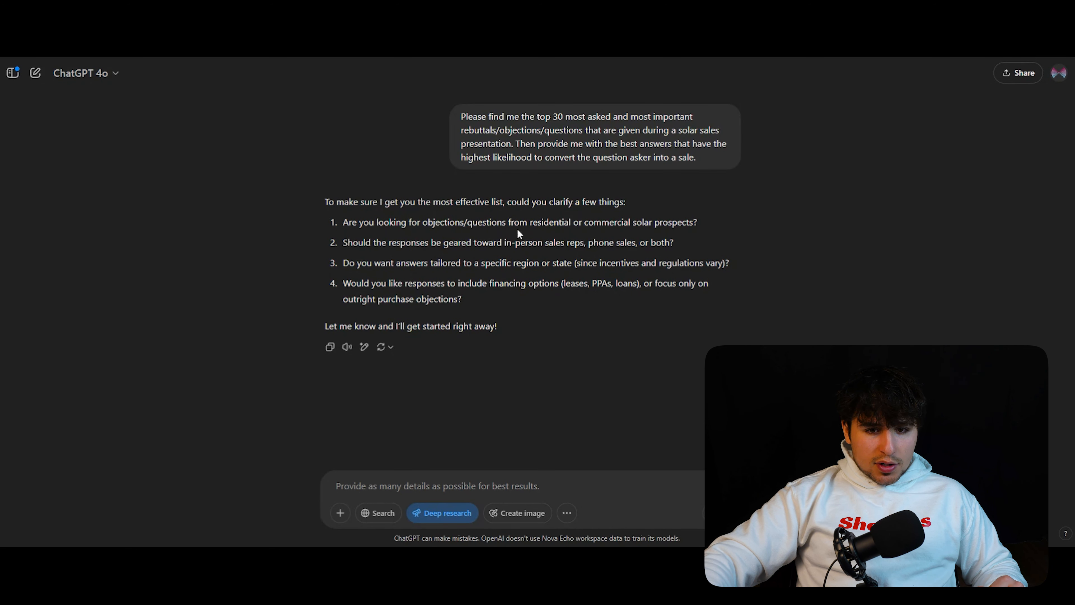
# Answer the clarifying questions with residential, phone sales rep, Florida and Sure, and send the reply
pyautogui.write('r')
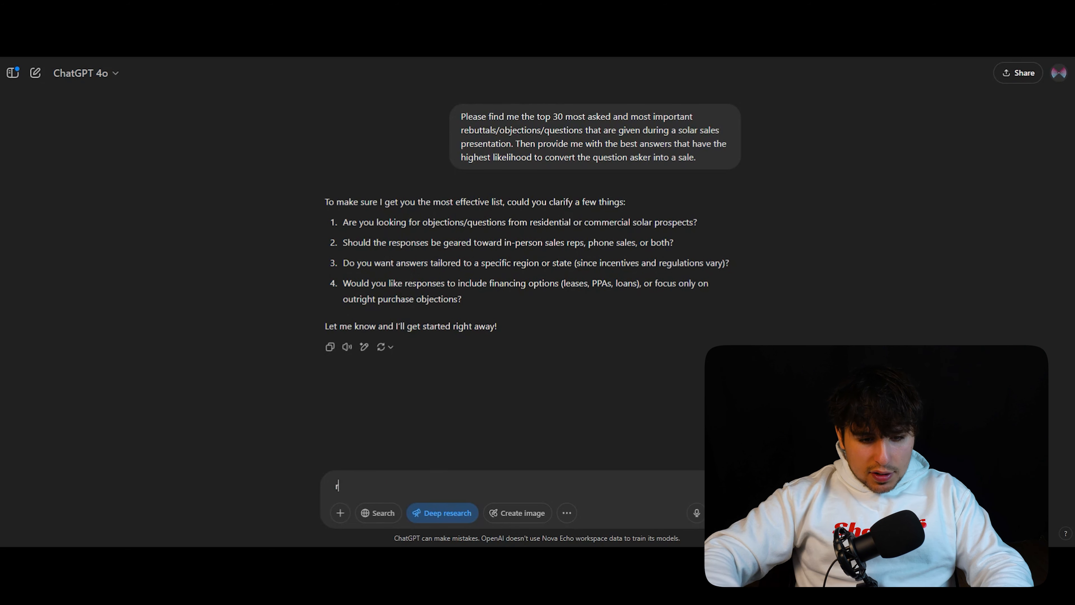
pyautogui.write('esident')
pyautogui.hotkey('shift', 'Return')
pyautogui.hotkey('shift', 'Return')
pyautogui.write('p')
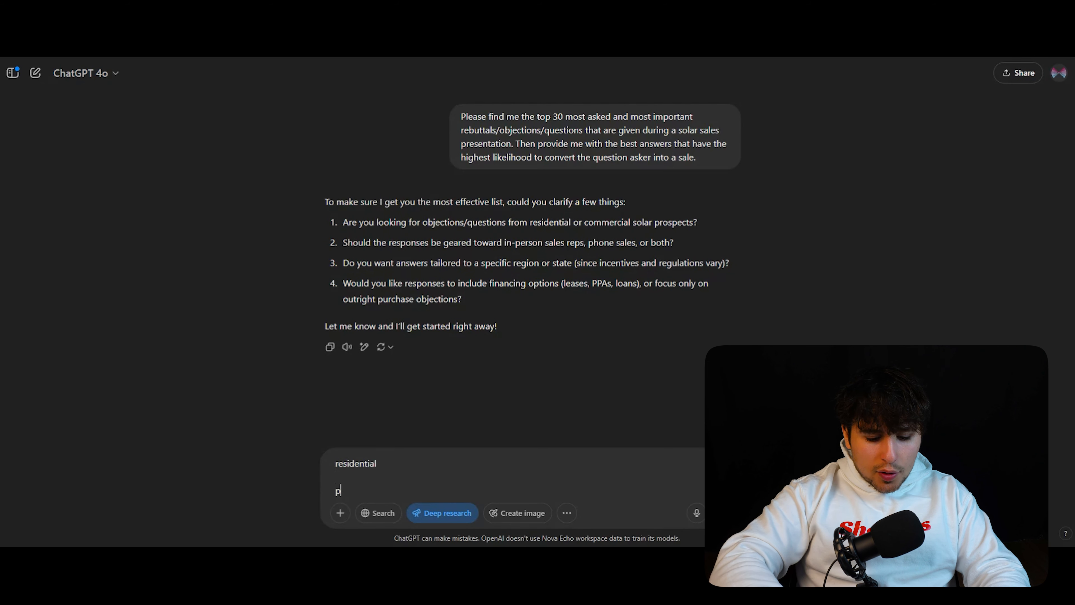
pyautogui.write('hone sales rep')
pyautogui.hotkey('shift', 'Return')
pyautogui.hotkey('shift', 'Return')
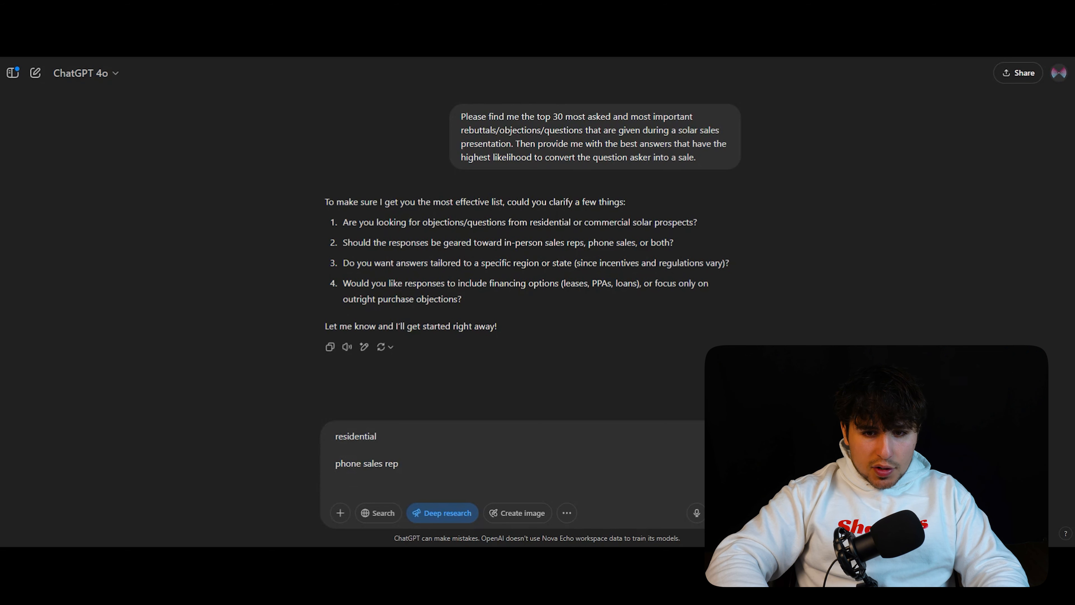
pyautogui.write('Florida')
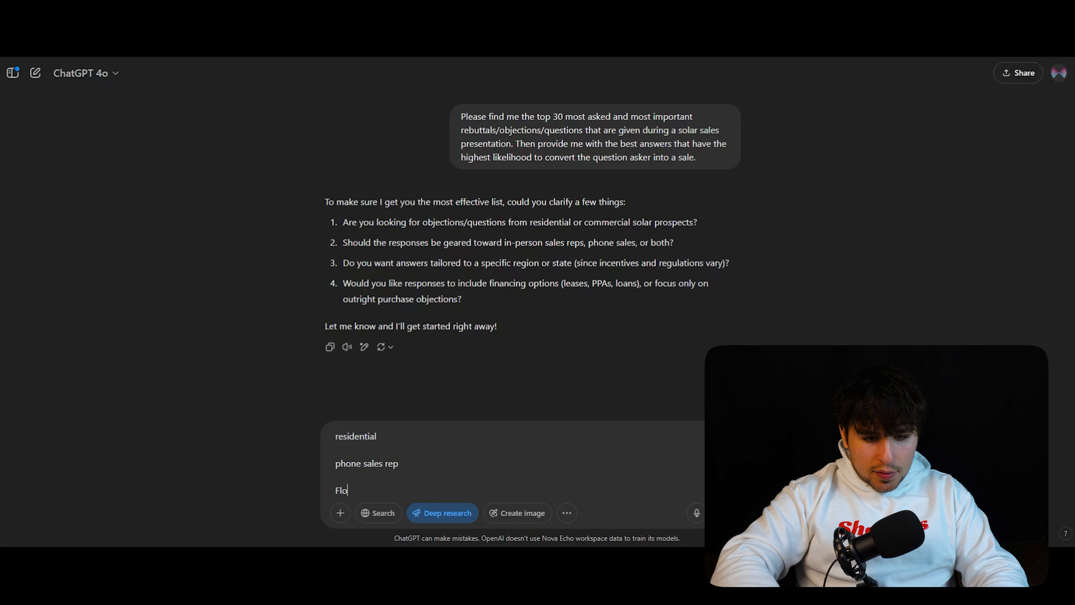
pyautogui.hotkey('shift', 'Return')
pyautogui.hotkey('shift', 'Return')
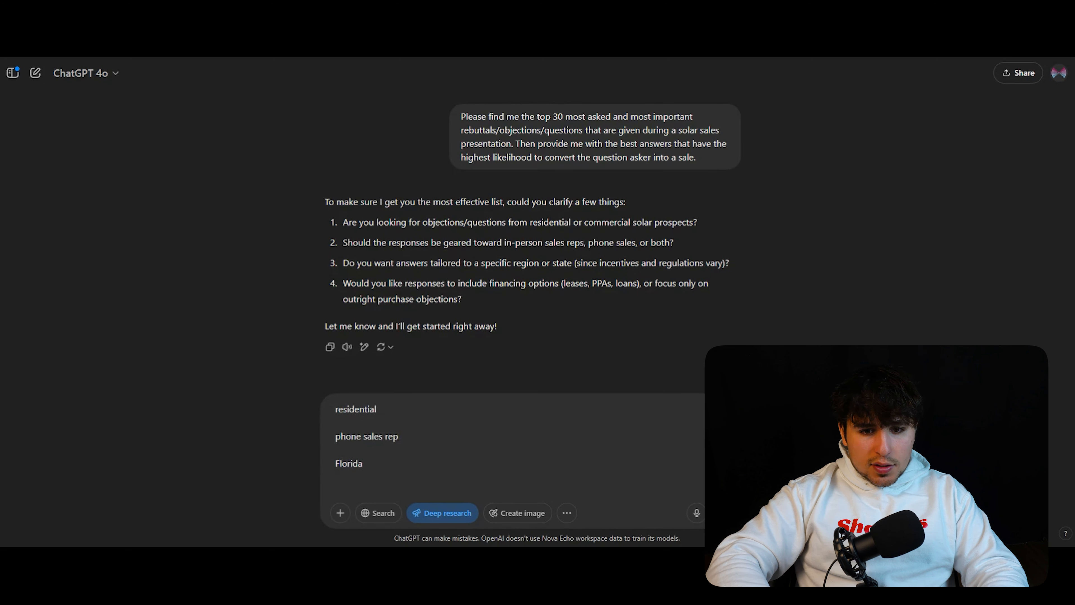
pyautogui.write('S')
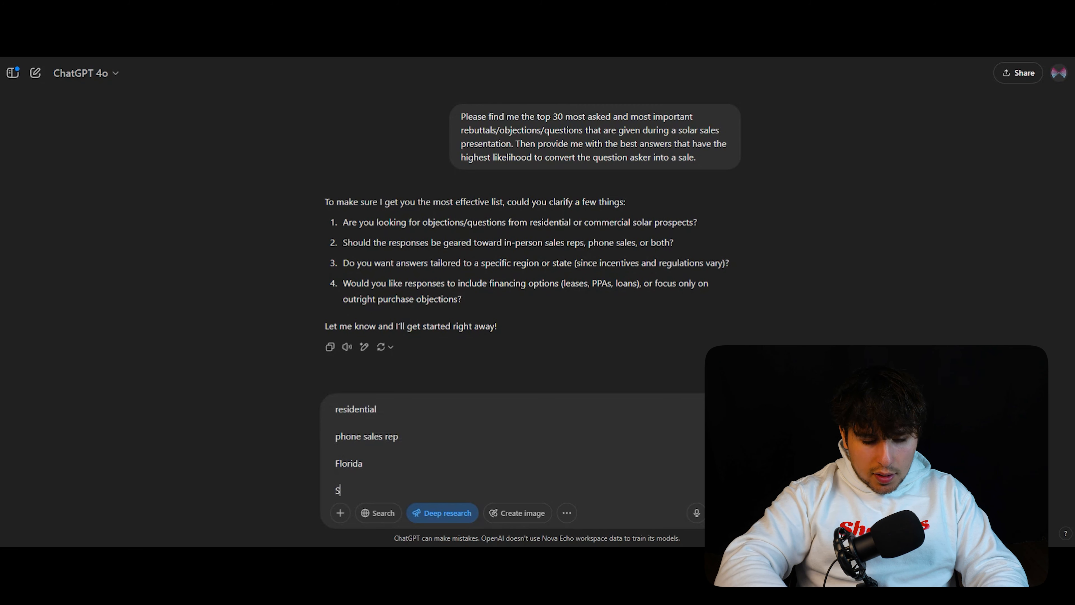
pyautogui.write('ure')
pyautogui.press('Return')
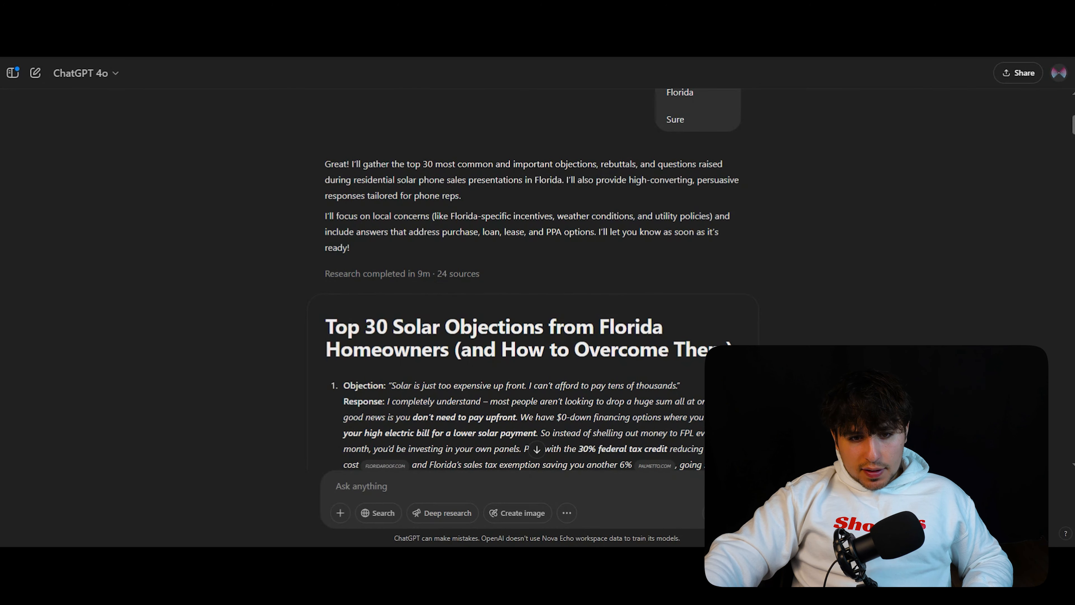
# Review the objections report and send a request to shorten all entries into brief conversational objections and responses
pyautogui.scroll(-1, 533, 279)
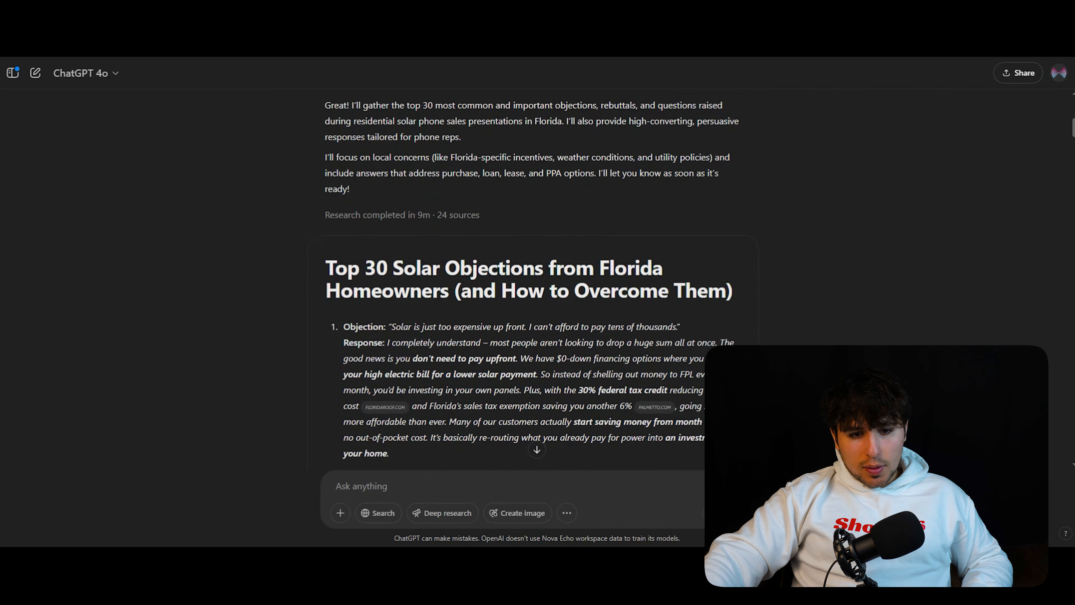
pyautogui.scroll(-10, 533, 279)
pyautogui.scroll(-6, 532, 279)
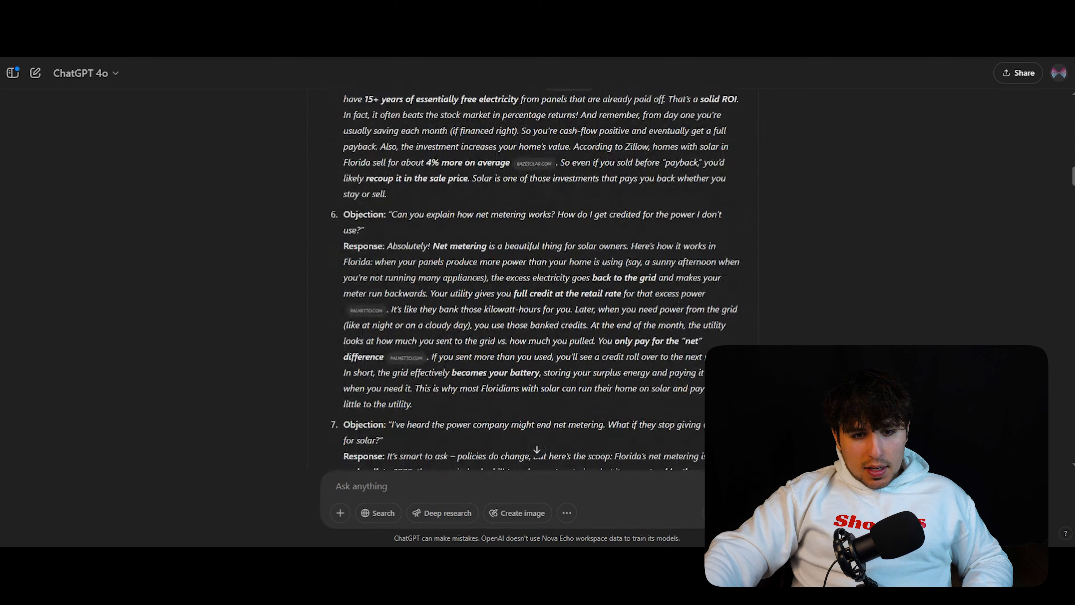
pyautogui.scroll(-7, 532, 279)
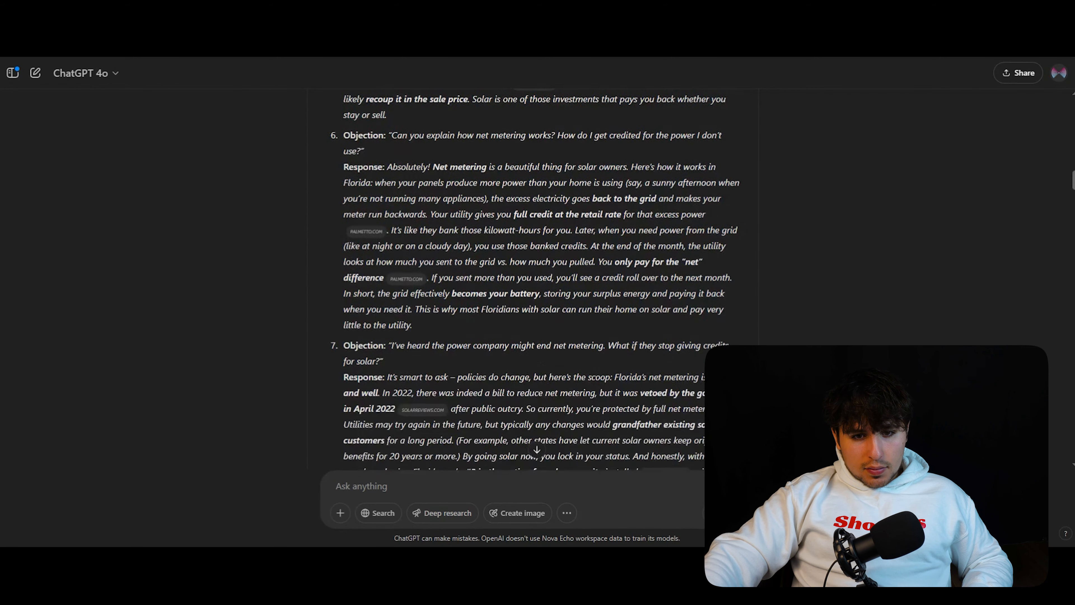
pyautogui.scroll(2, 532, 279)
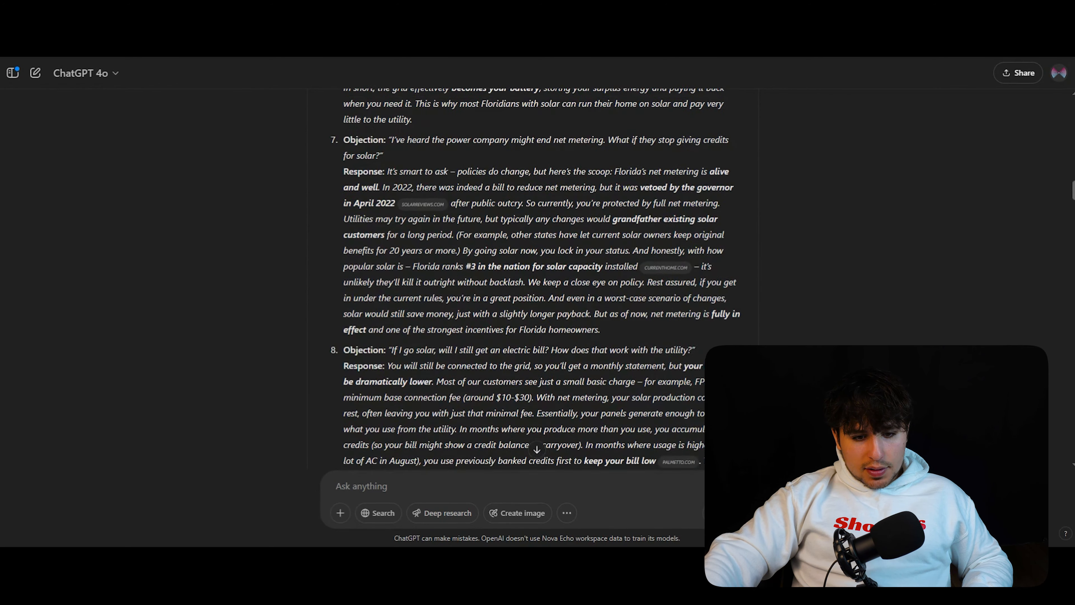
pyautogui.scroll(-5, 532, 279)
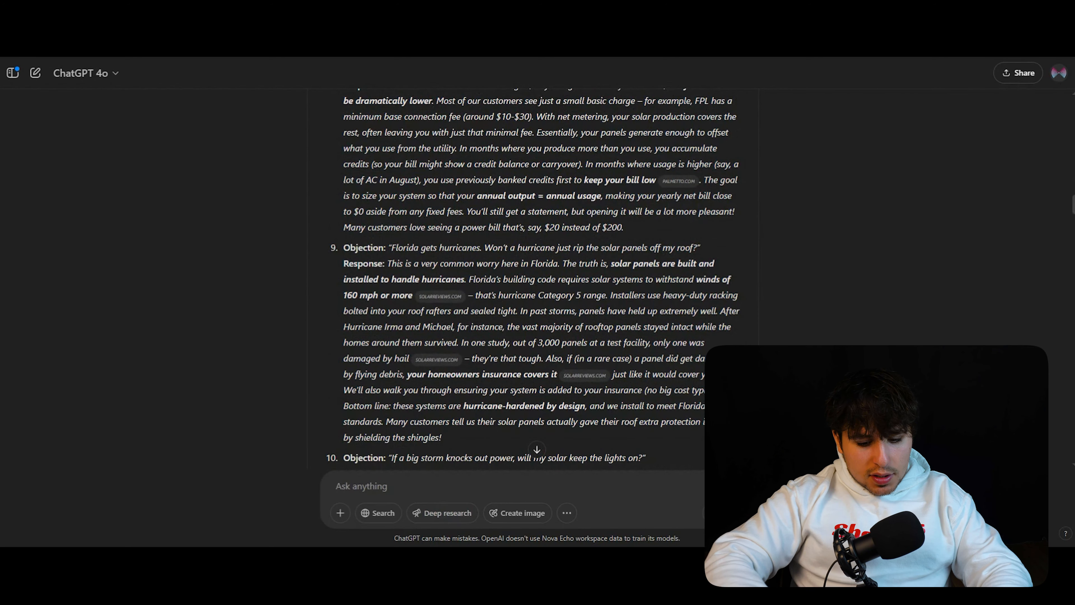
pyautogui.write('Shorten all of the')
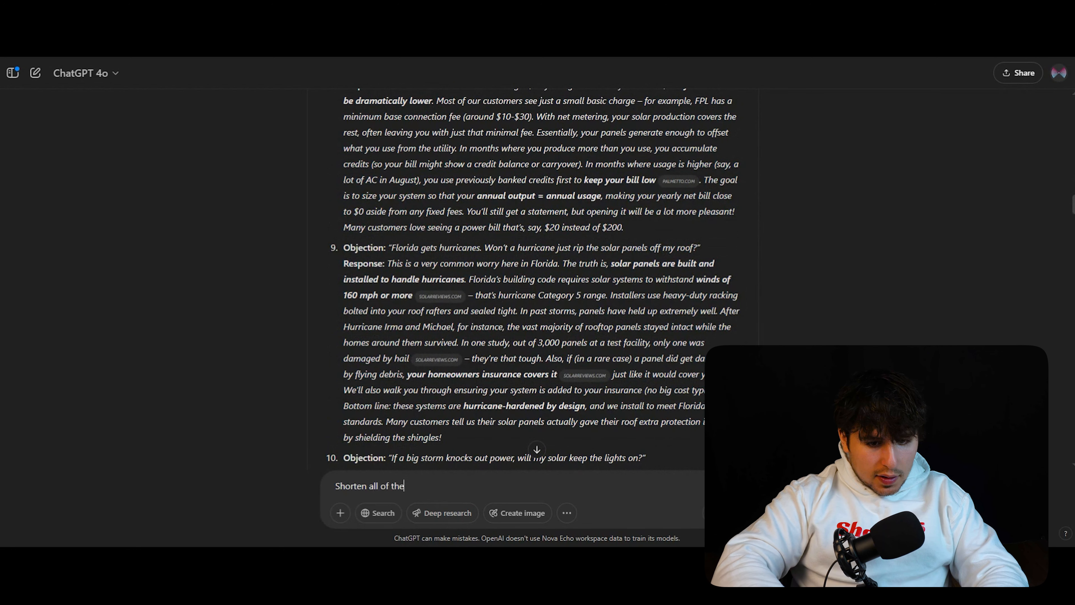
pyautogui.write('se up to make objections')
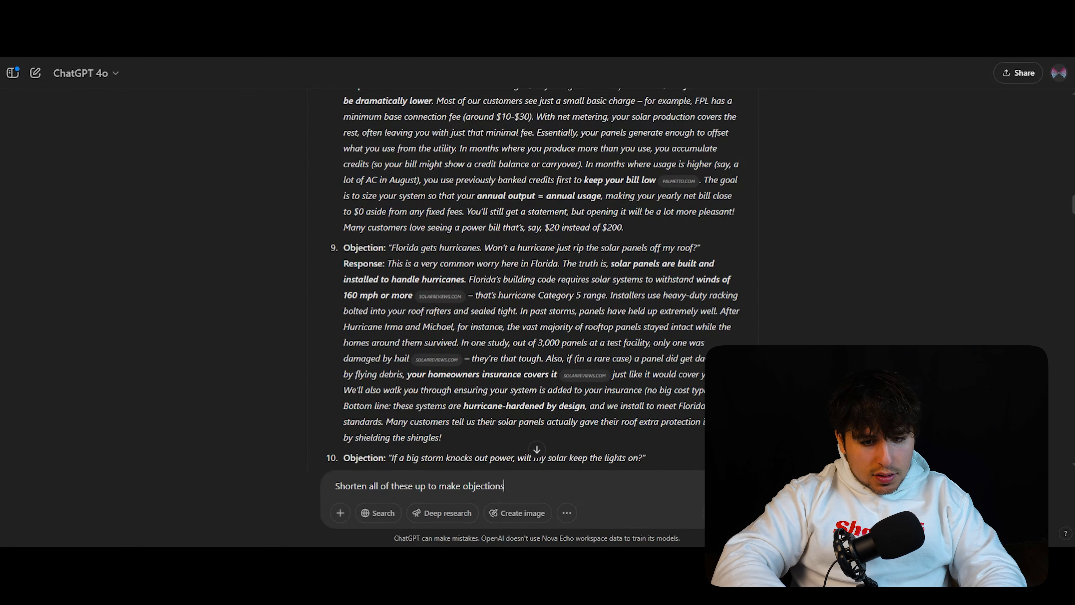
pyautogui.write(' and responses that a')
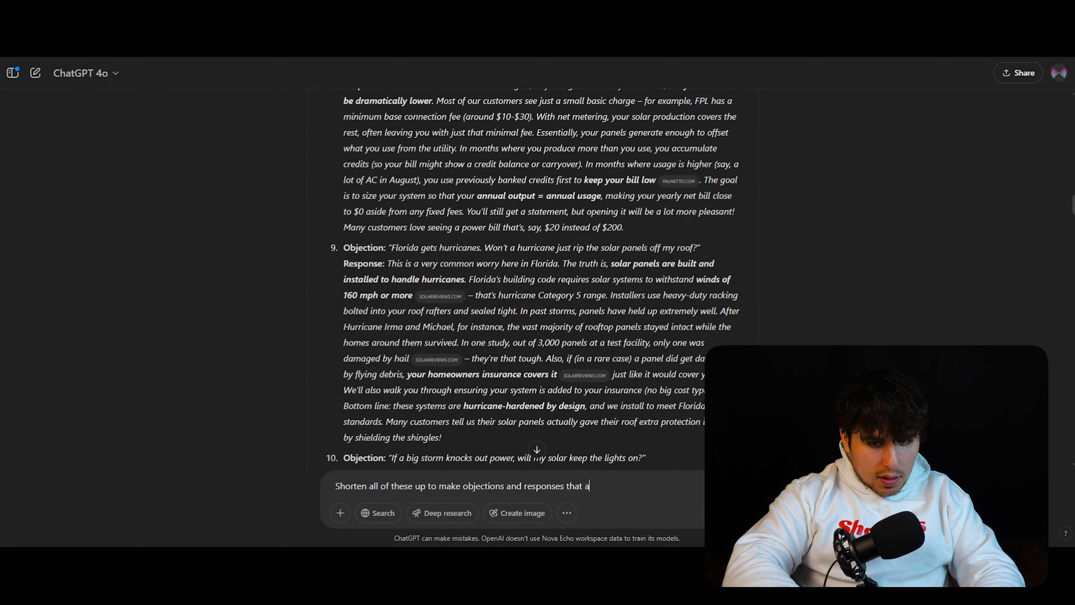
pyautogui.write('re conversationa')
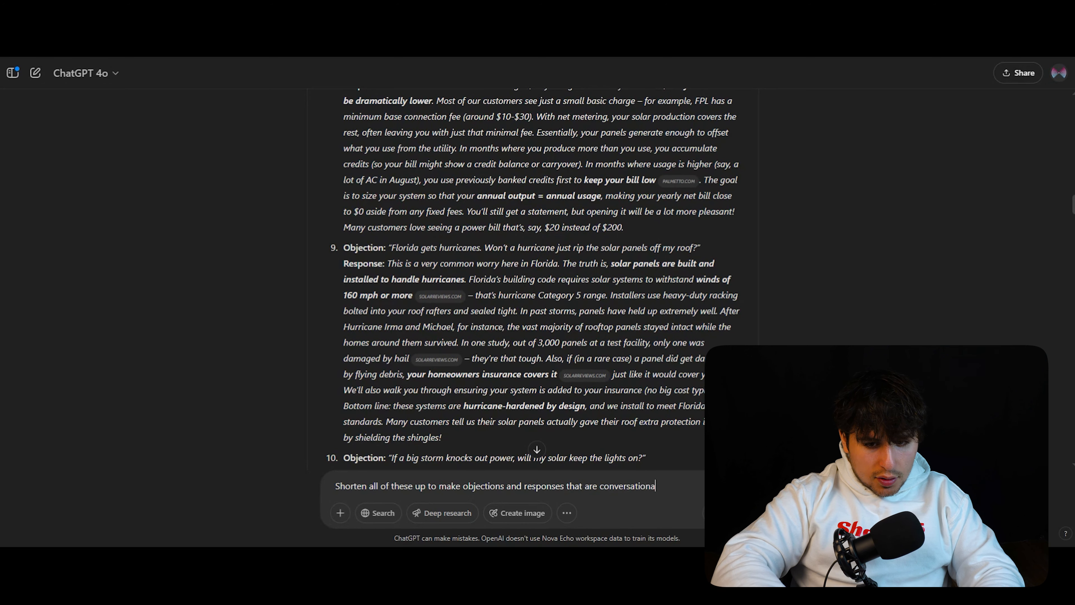
pyautogui.write('l and about 2')
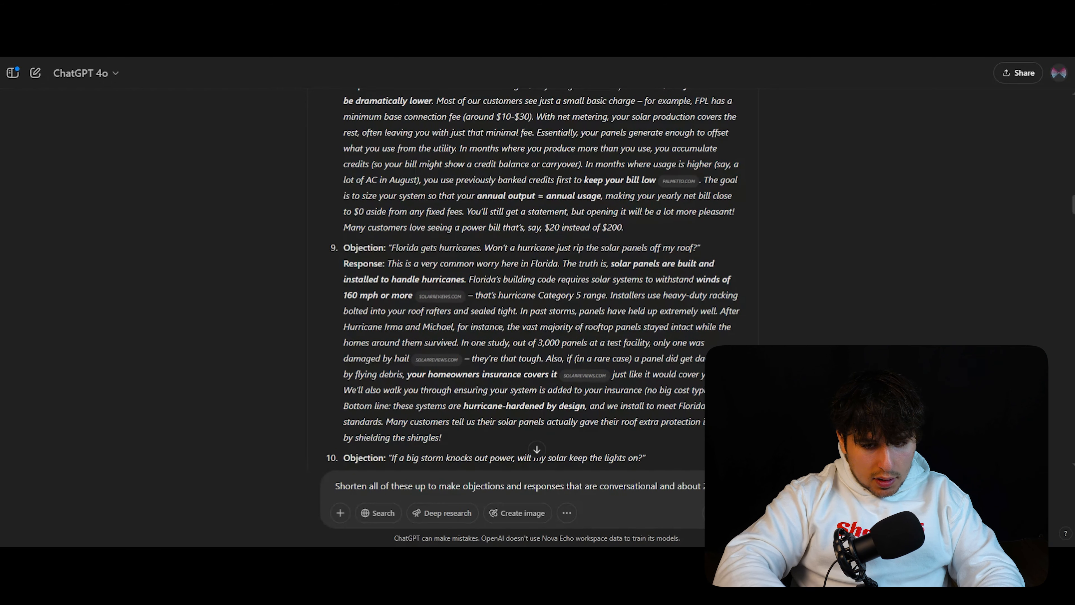
pyautogui.write(' each')
pyautogui.press('Return')
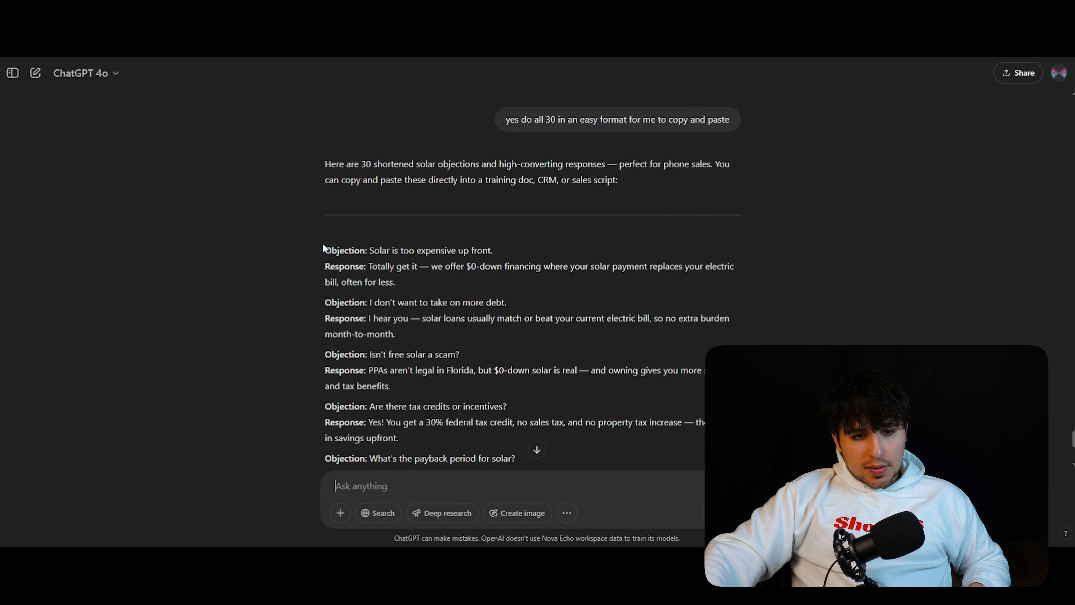
# Copy the full list of 30 shortened solar objections and responses from ChatGPT and switch to Nova Echo
pyautogui.moveTo(325, 252); pyautogui.dragTo(711, 448)
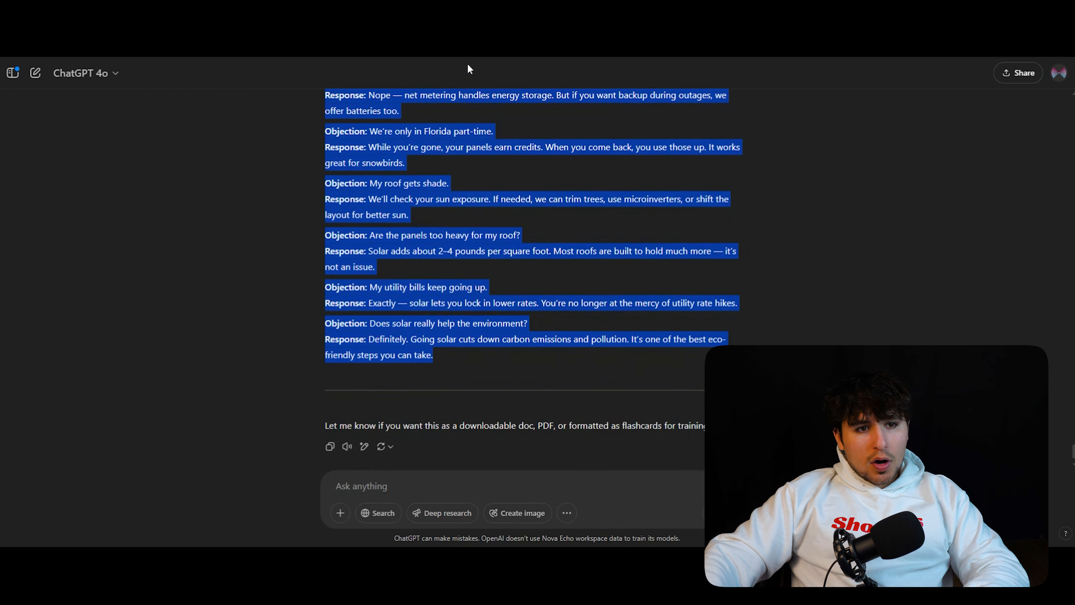
pyautogui.hotkey('alt', 'Tab')
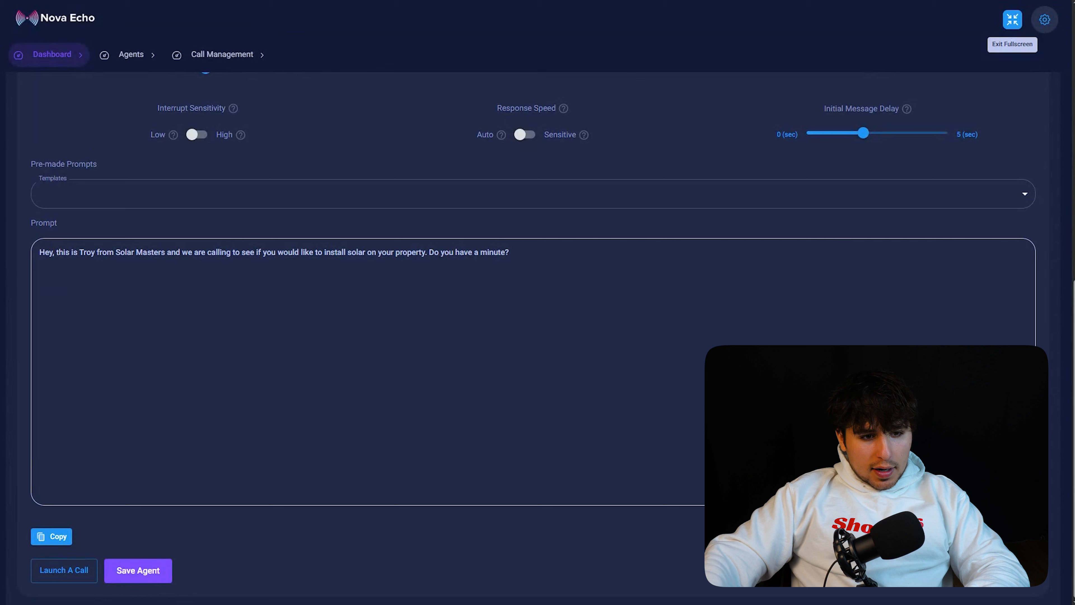
# Append "The following is a list of objections and responses. If anyone gives any of these objections, reply with the following response:" and the copied list to the prompt
pyautogui.click(147, 252)
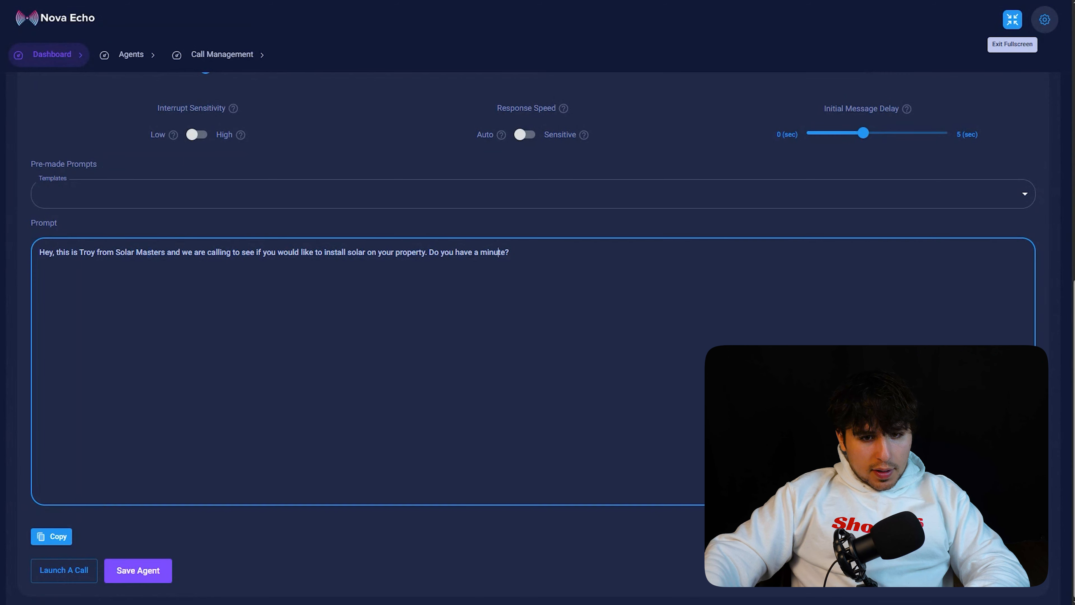
pyautogui.write('The f')
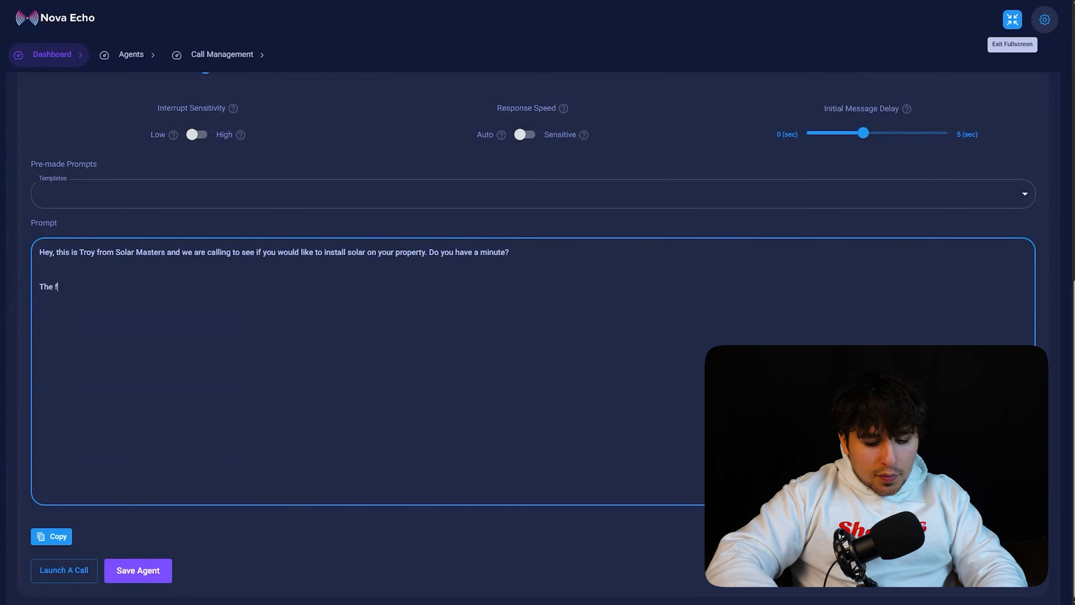
pyautogui.write('ollowing is a list o')
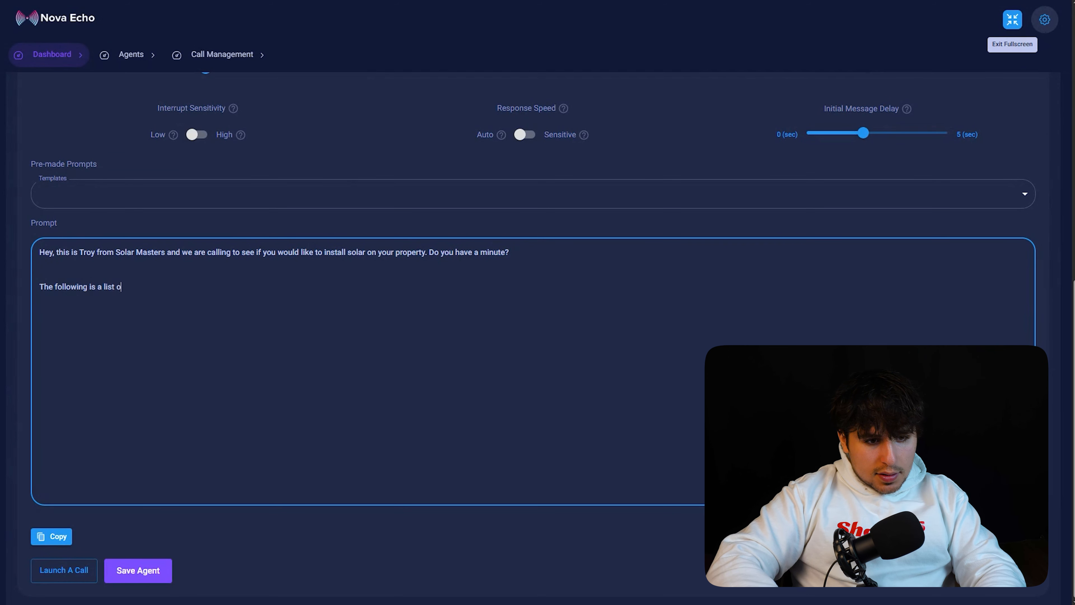
pyautogui.write('f objections and r')
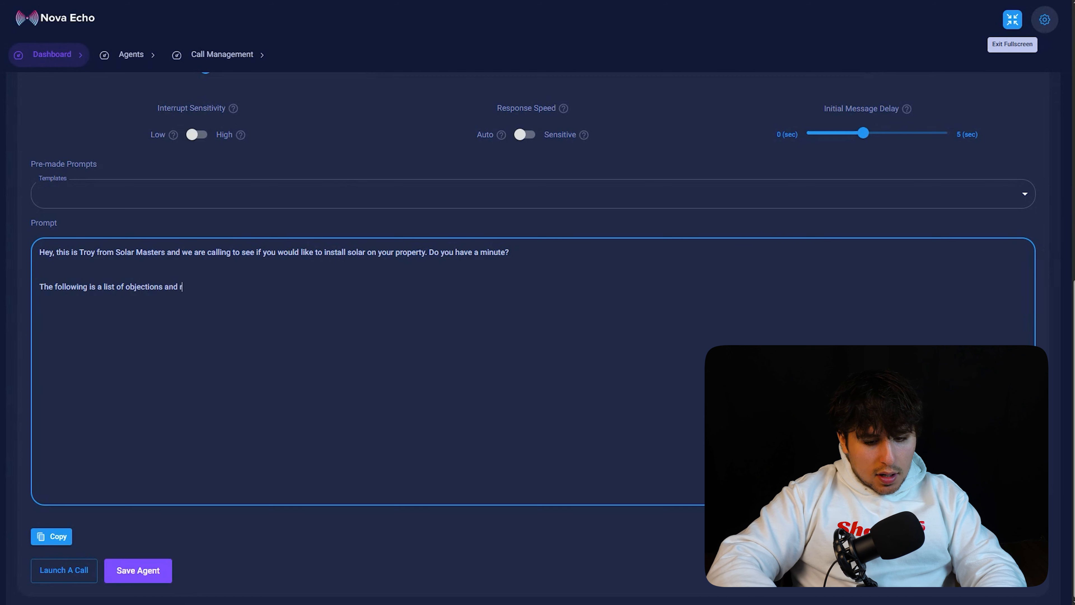
pyautogui.write('esponses. If an')
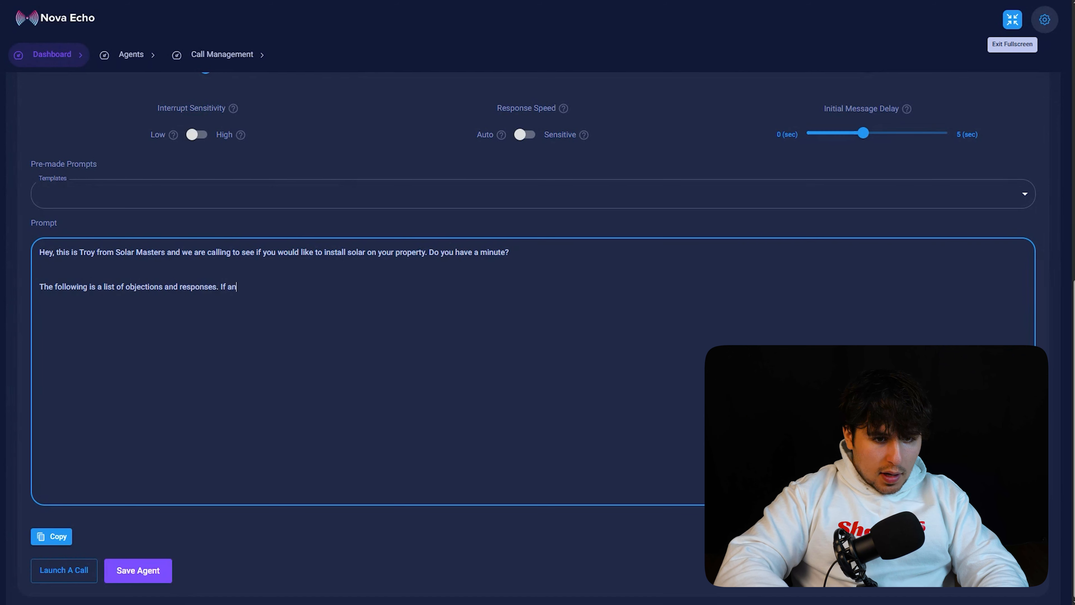
pyautogui.write('yone gives any of these objections, reply wit')
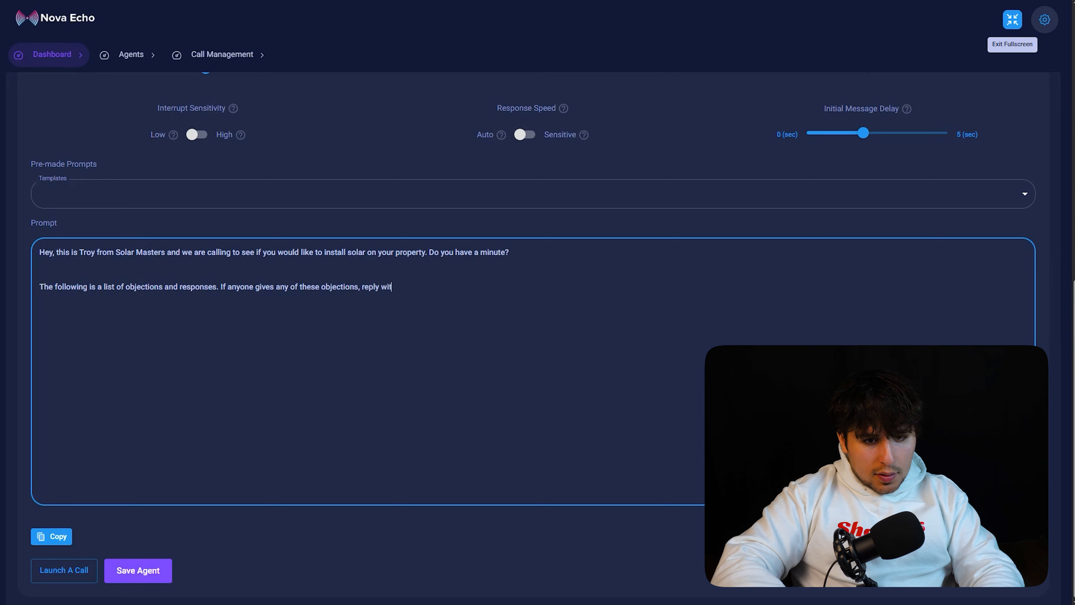
pyautogui.write('h the following res')
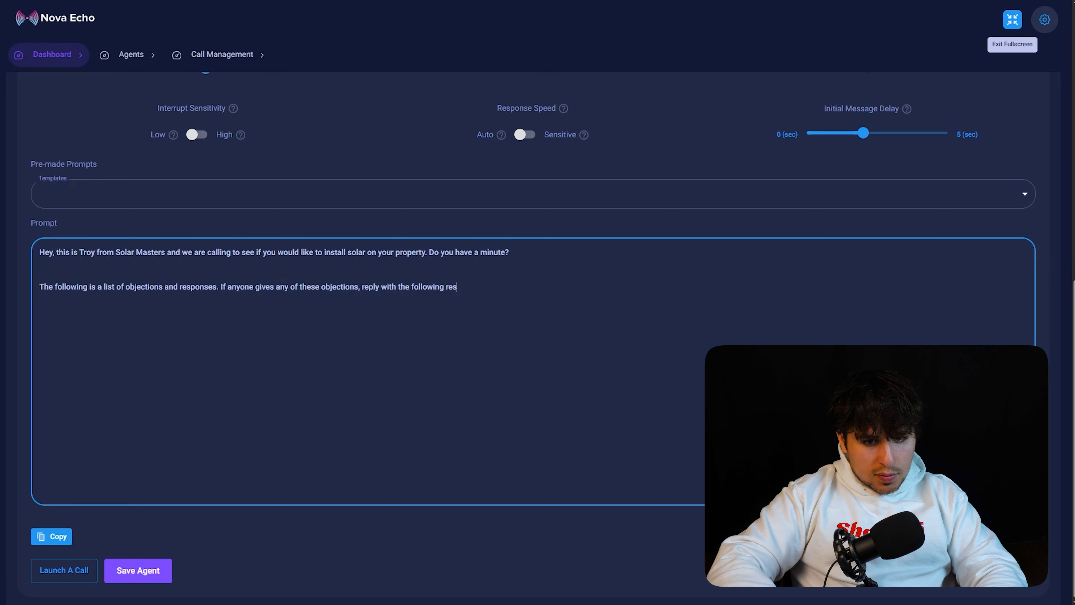
pyautogui.write('ponses.')
pyautogui.hotkey('ctrl', 'v')
# Review the pasted objections and responses in the prompt, examining the first objection about upfront cost and its response
pyautogui.scroll(-10, 537, 377)
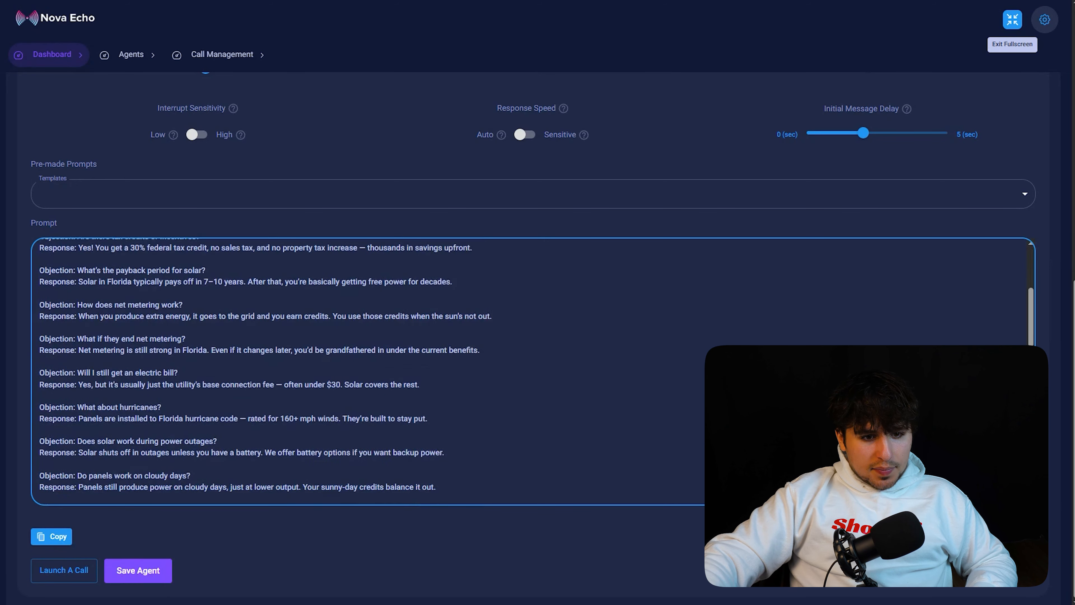
pyautogui.scroll(-12, 537, 371)
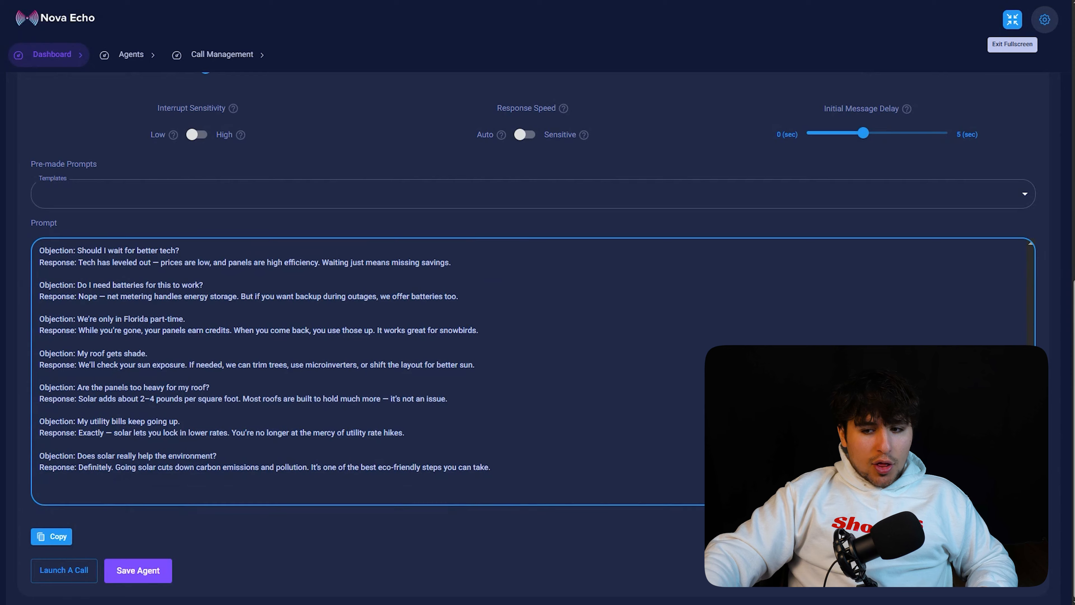
pyautogui.scroll(5, 364, 369)
pyautogui.scroll(-5, 364, 369)
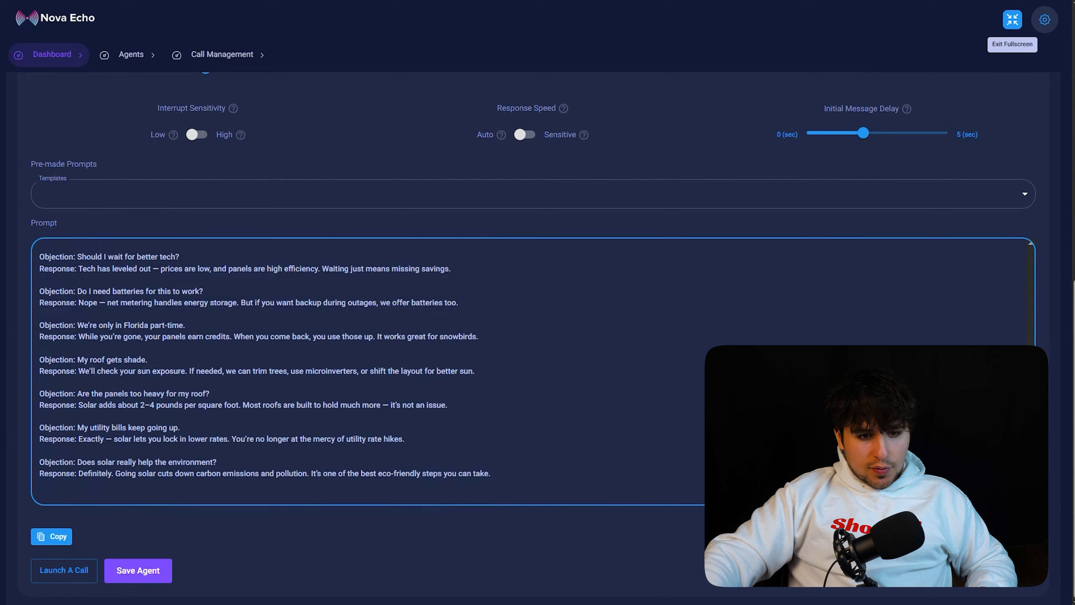
pyautogui.scroll(2, 364, 369)
pyautogui.scroll(15, 364, 369)
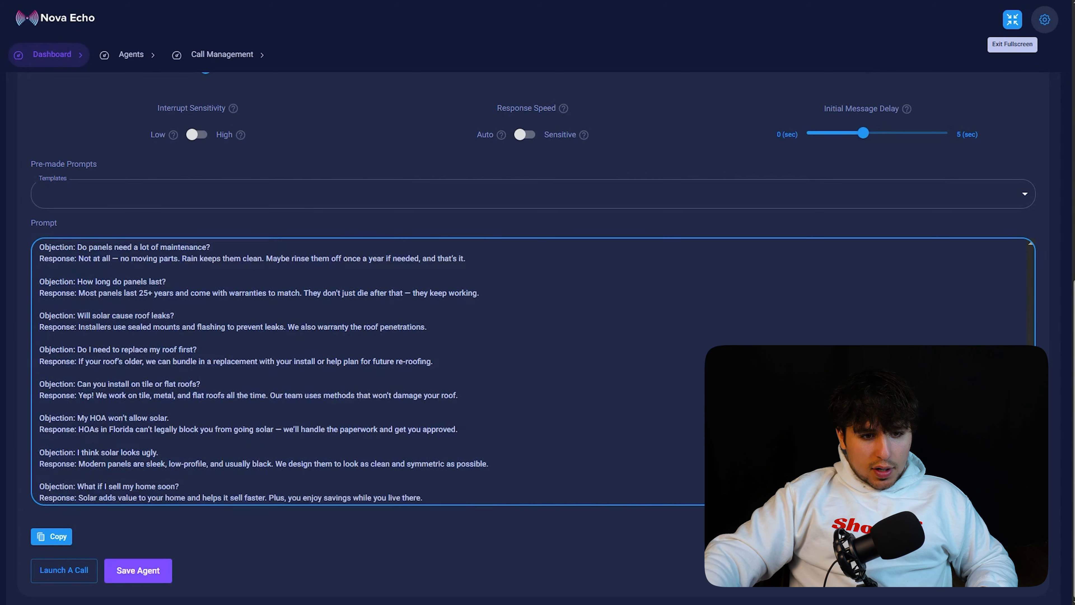
pyautogui.scroll(12, 364, 369)
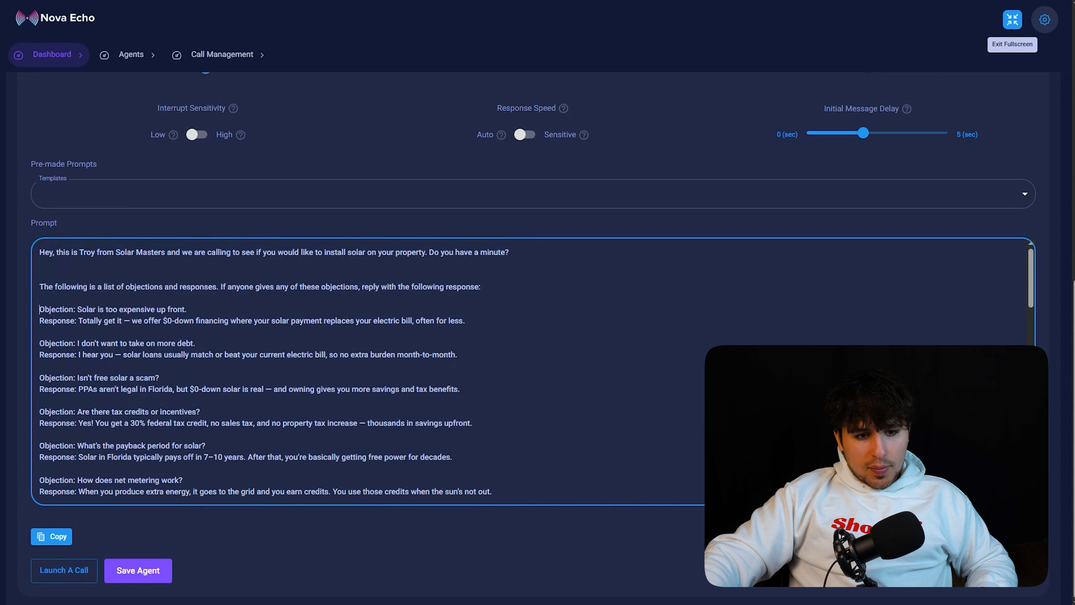
pyautogui.scroll(-2, 364, 368)
pyautogui.scroll(2, 364, 368)
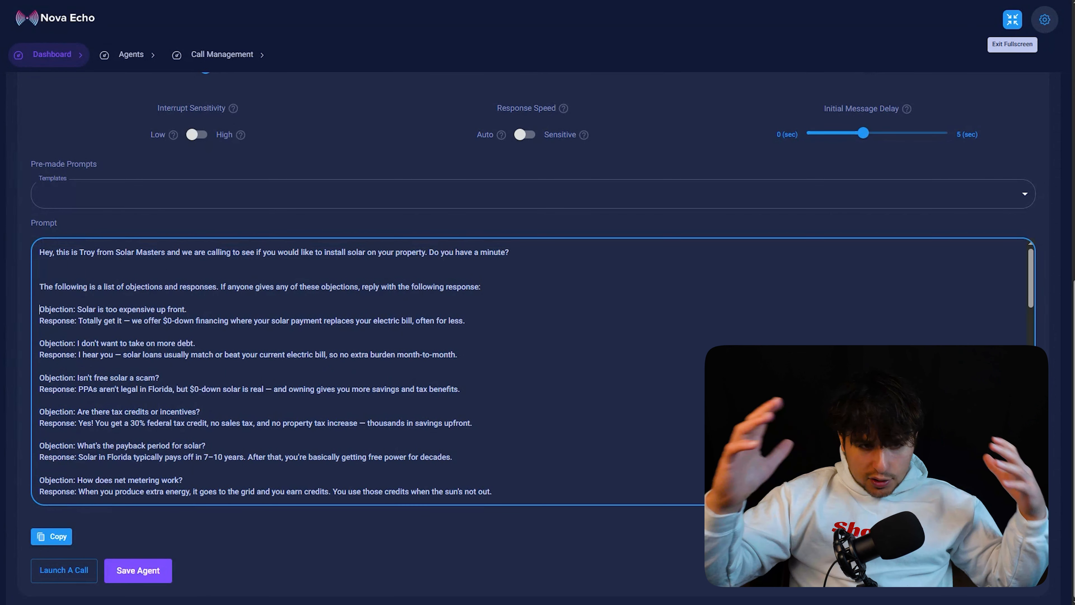
pyautogui.click(344, 213)
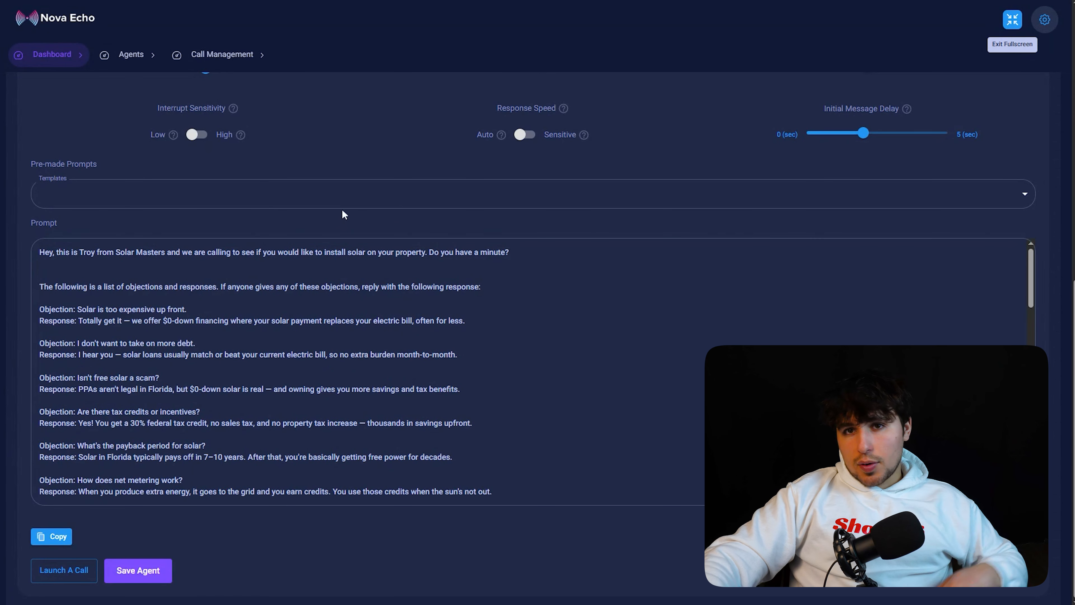
pyautogui.moveTo(186, 310); pyautogui.dragTo(87, 310)
pyautogui.click(113, 309)
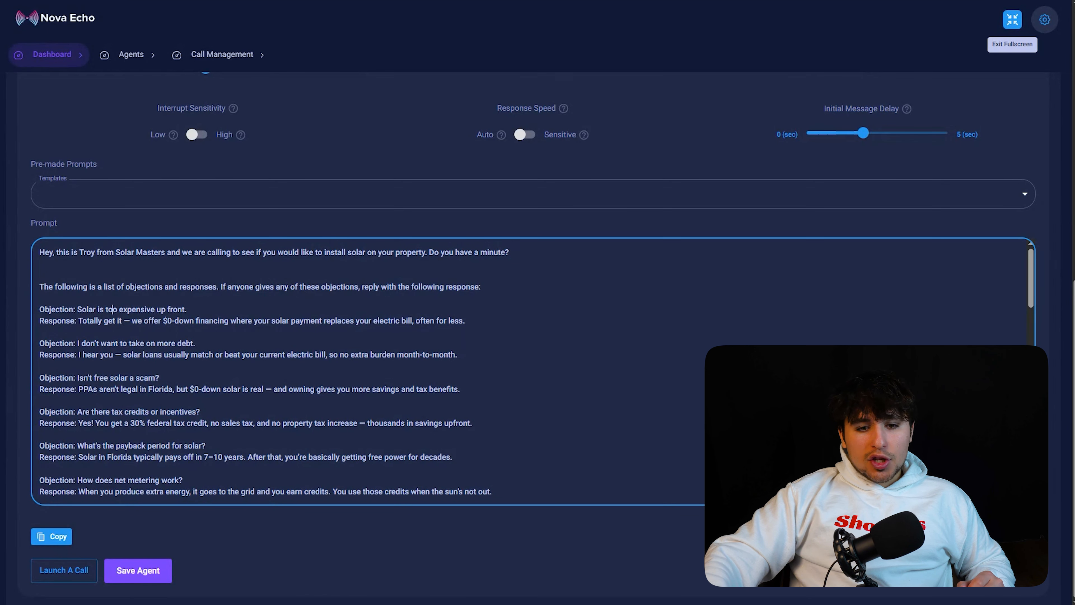
pyautogui.moveTo(49, 321); pyautogui.dragTo(467, 321)
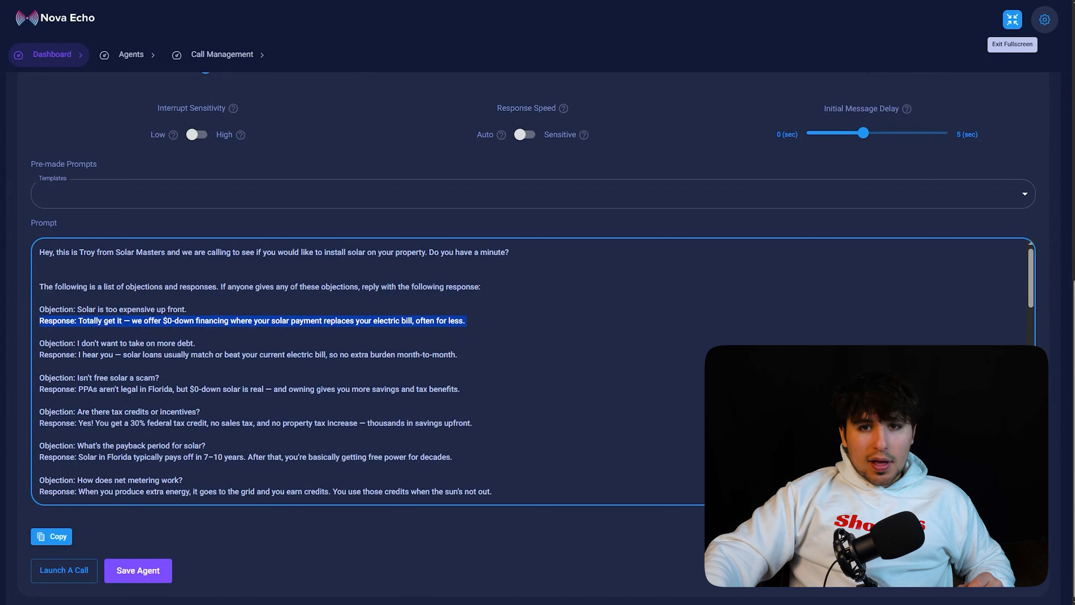